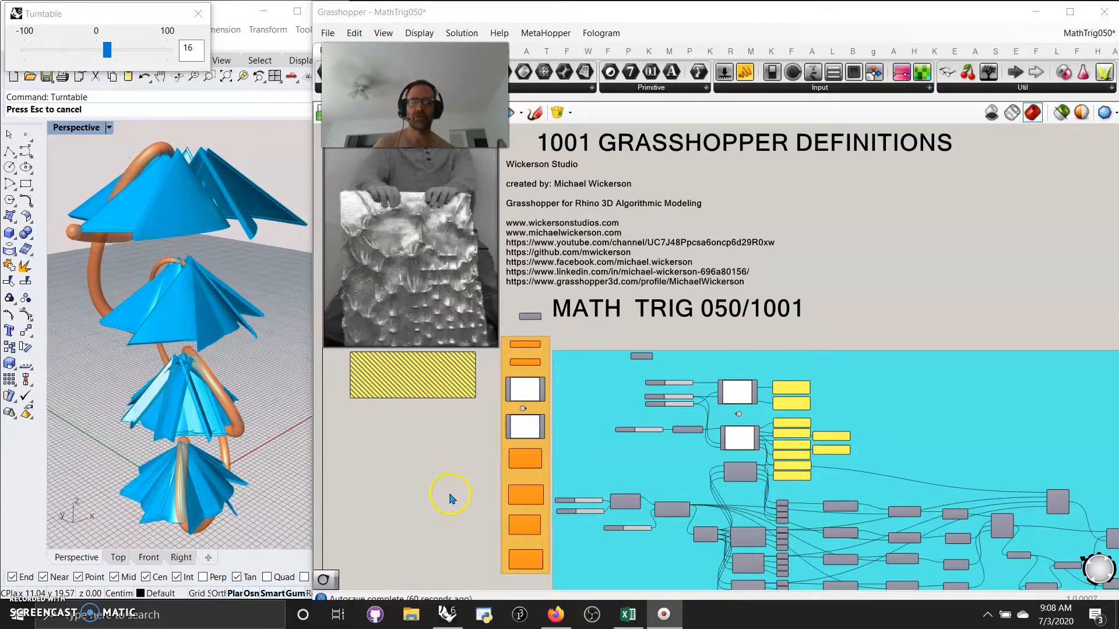
End the turntable rotation of the model in the perspective viewport
{"action": "scroll", "coordinate": [443, 498], "scroll_direction": "up", "scroll_amount": 4}
{"action": "right_click_drag", "start_coordinate": [442, 493], "coordinate": [420, 326]}
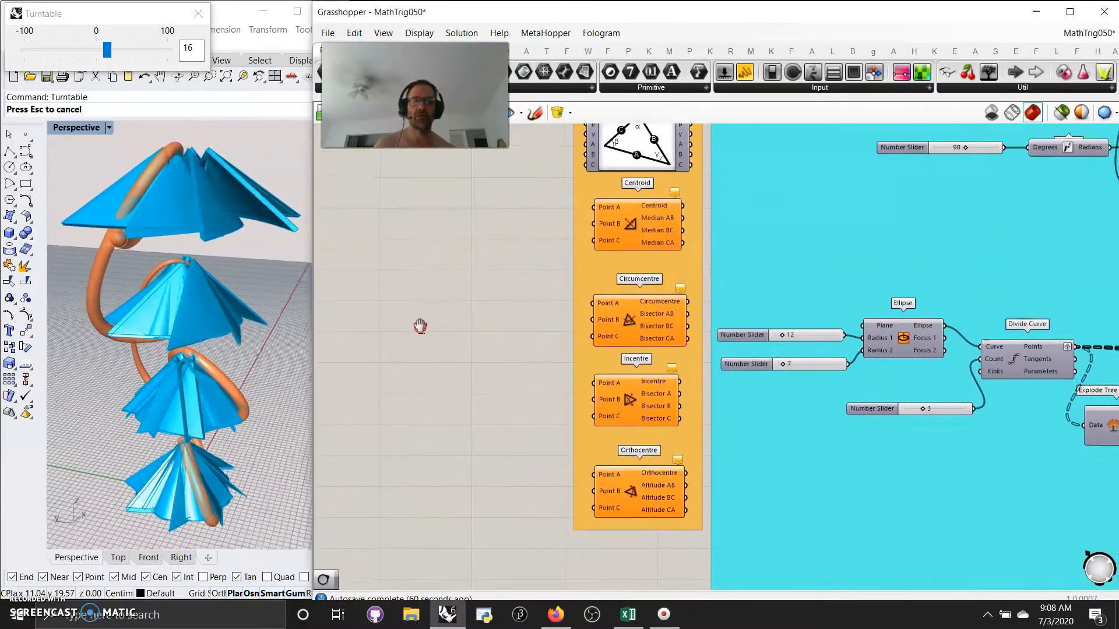
{"action": "right_click_drag", "start_coordinate": [482, 237], "coordinate": [478, 502]}
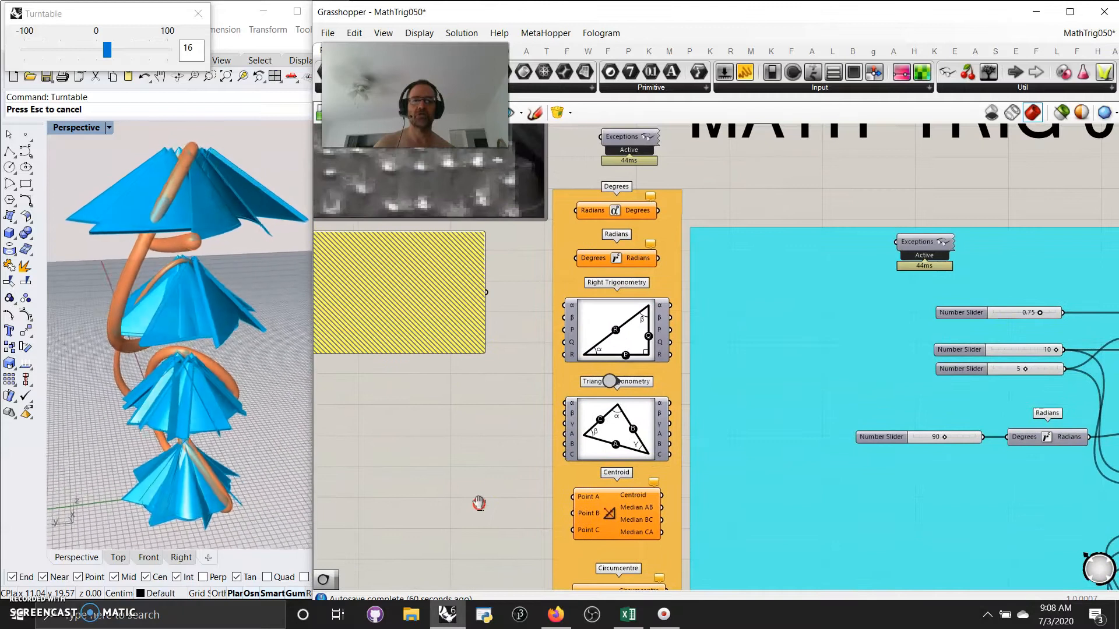
{"action": "left_click", "coordinate": [198, 12]}
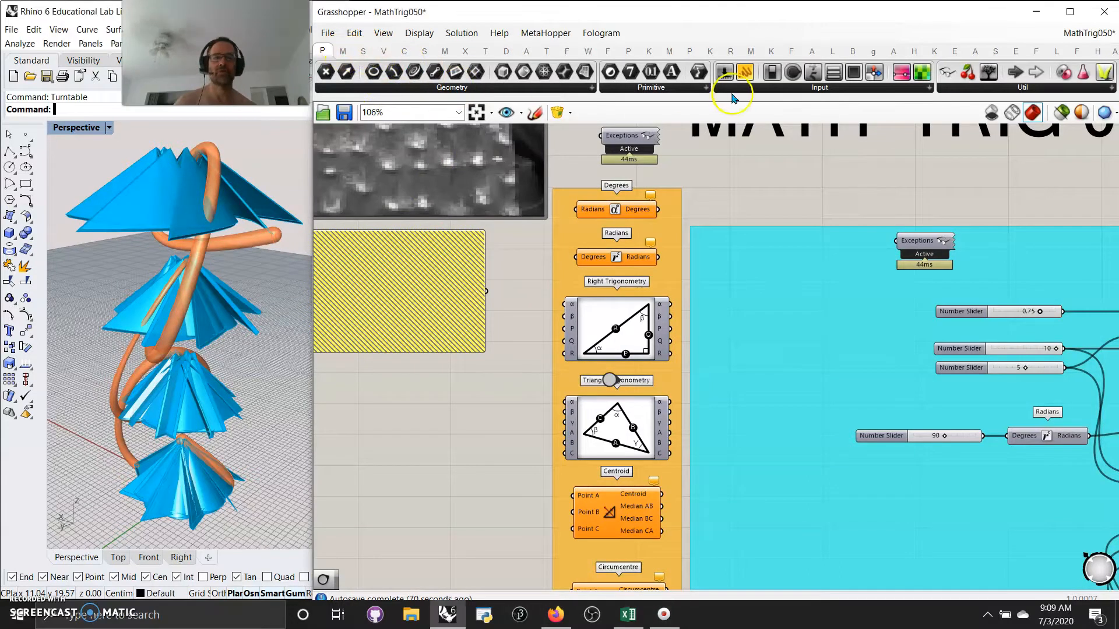
List the Math Trig components and jump to the Right Trigonometry and Triangle Trigonometry examples in the definition
{"action": "left_click", "coordinate": [343, 51]}
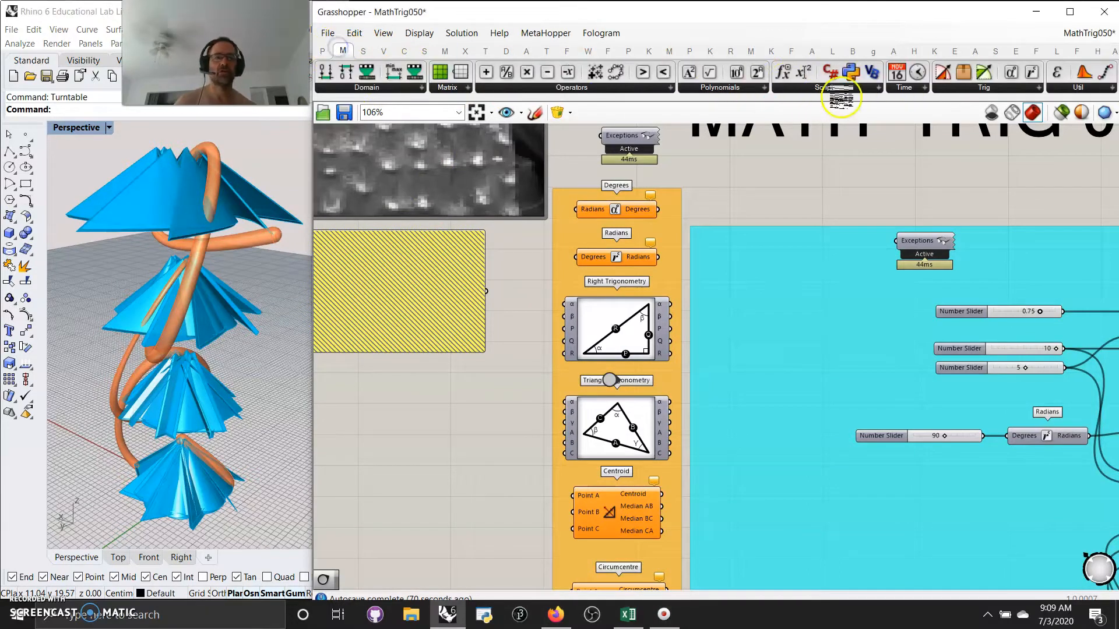
{"action": "left_click", "coordinate": [984, 87]}
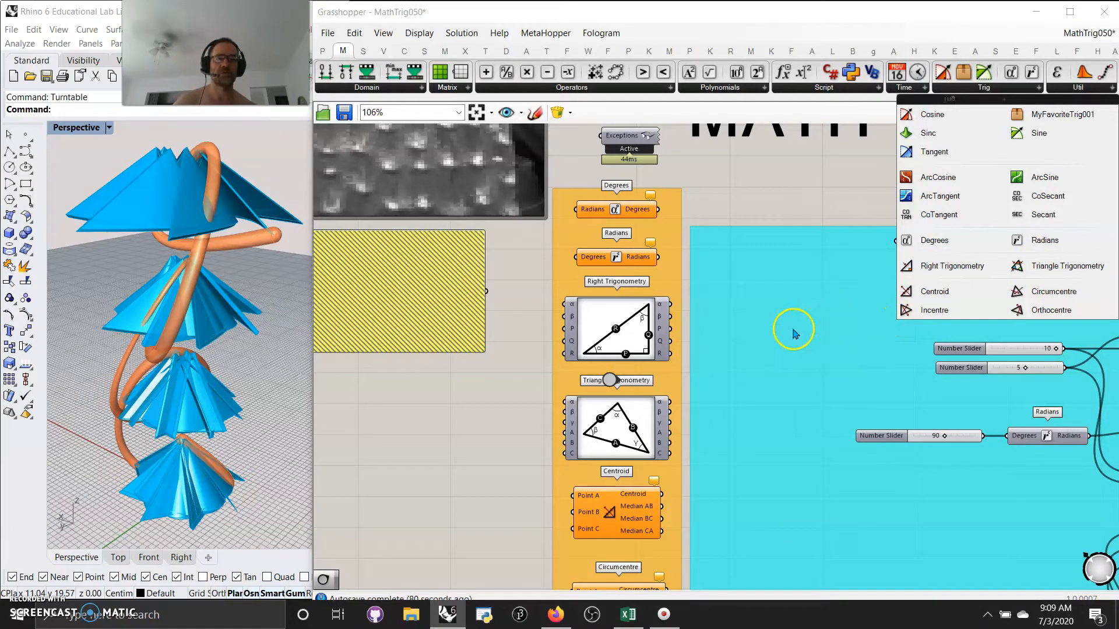
{"action": "left_click", "coordinate": [610, 380]}
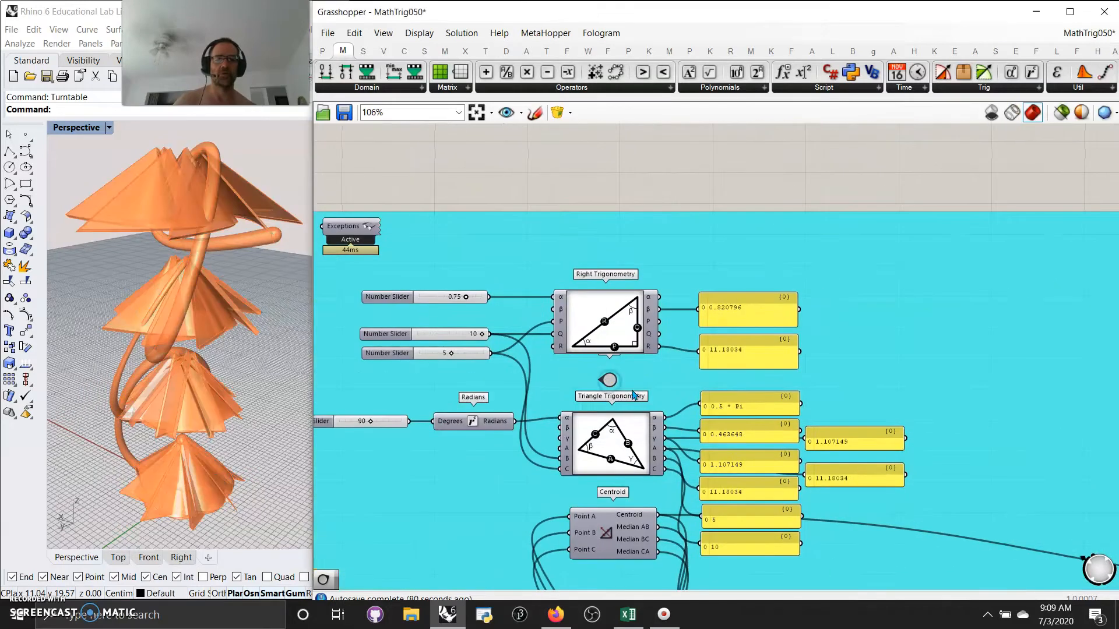
{"action": "right_click_drag", "start_coordinate": [465, 496], "coordinate": [557, 457]}
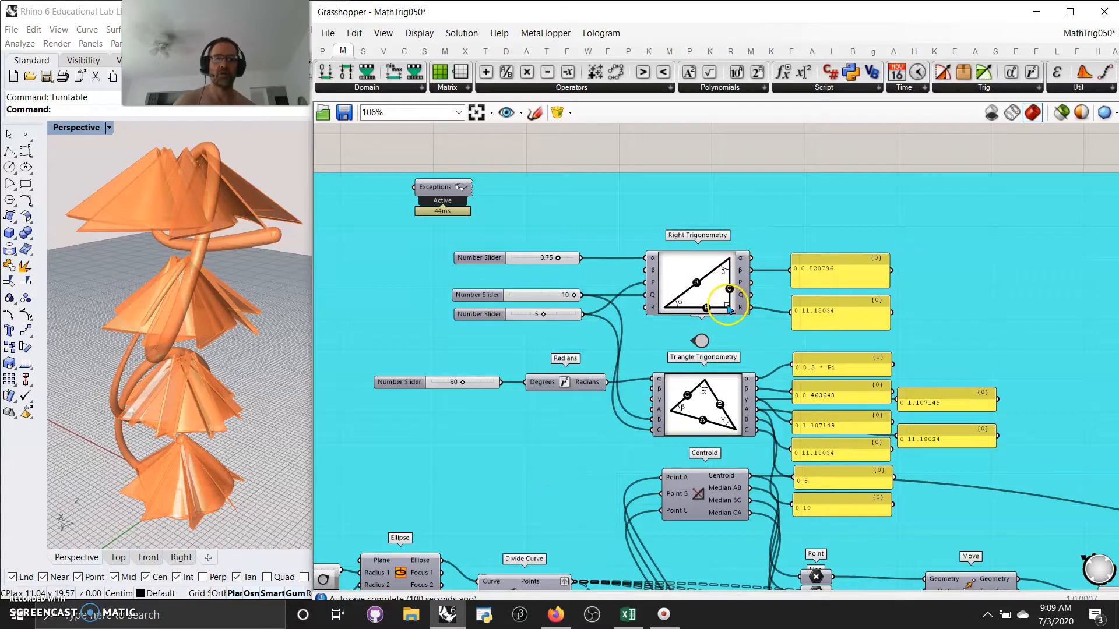
Examine the Triangle Trigonometry component with its 90-degree slider, Radians conversion and output panels
{"action": "scroll", "coordinate": [727, 310], "scroll_direction": "up", "scroll_amount": 3}
{"action": "right_click_drag", "start_coordinate": [681, 373], "coordinate": [739, 197]}
{"action": "scroll", "coordinate": [739, 197], "scroll_direction": "down", "scroll_amount": 1}
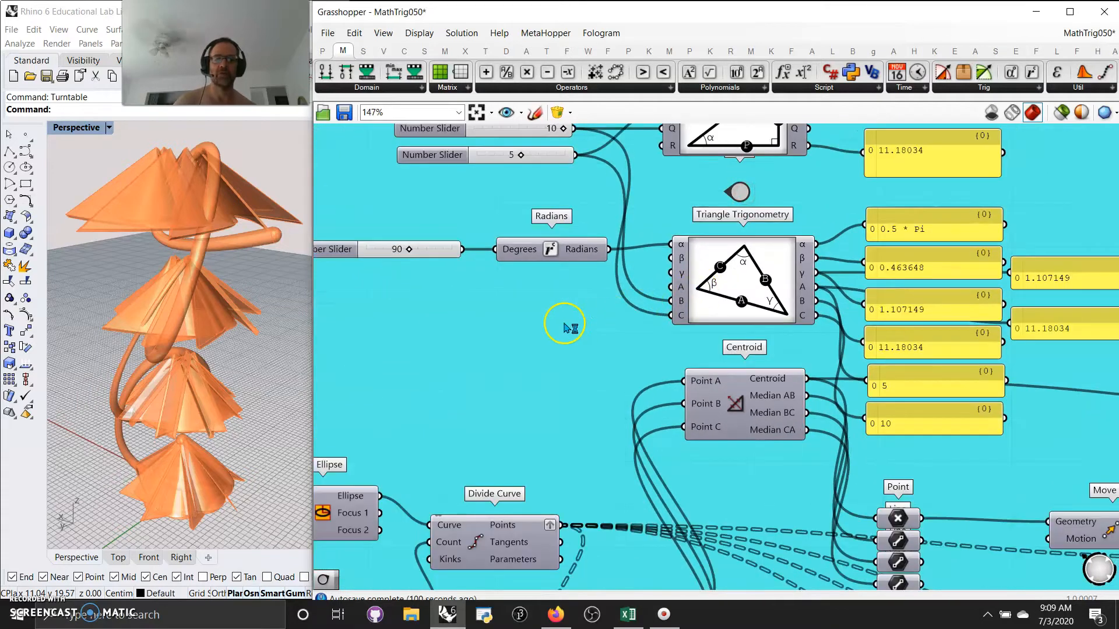
{"action": "scroll", "coordinate": [564, 327], "scroll_direction": "down", "scroll_amount": 2}
{"action": "right_click_drag", "start_coordinate": [497, 376], "coordinate": [497, 374]}
{"action": "left_click", "coordinate": [454, 268]}
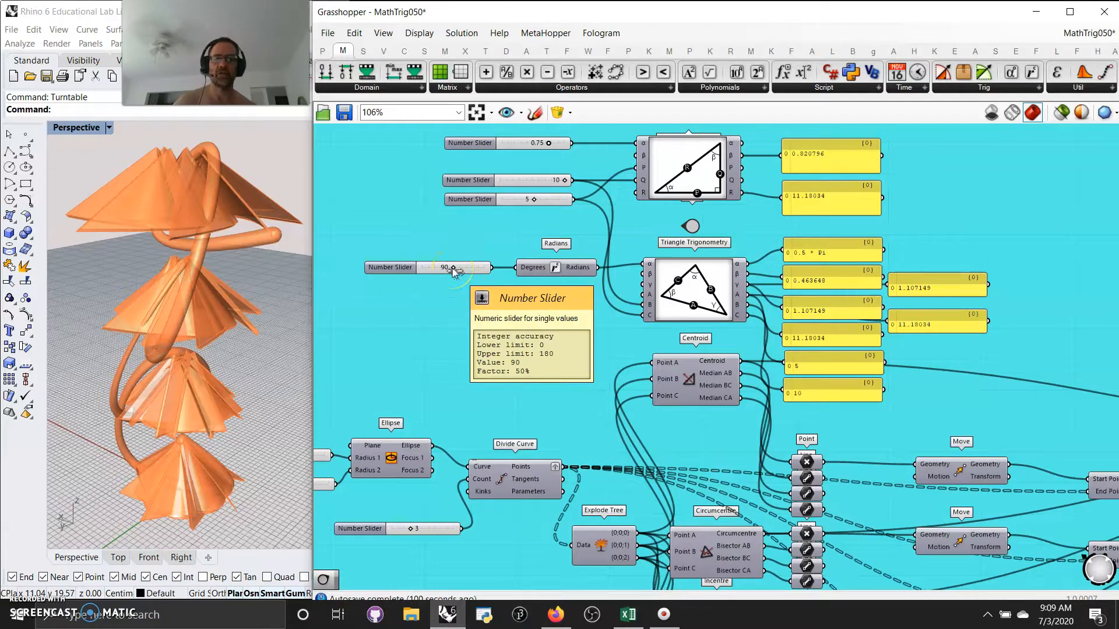
{"action": "left_click", "coordinate": [640, 290]}
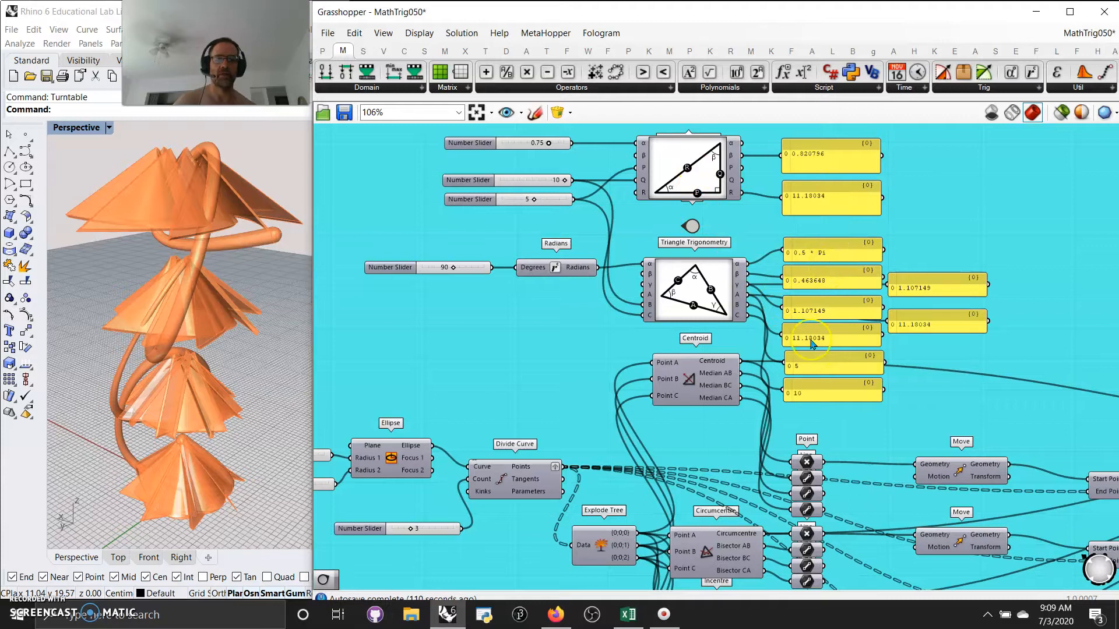
Move the Centroid component down, away from the Triangle Trigonometry component and closer to the Circumcentre component
{"action": "left_click_drag", "start_coordinate": [702, 387], "coordinate": [706, 444]}
{"action": "right_click_drag", "start_coordinate": [665, 408], "coordinate": [749, 222]}
{"action": "scroll", "coordinate": [745, 232], "scroll_direction": "down", "scroll_amount": 3}
{"action": "right_click_drag", "start_coordinate": [583, 370], "coordinate": [650, 421]}
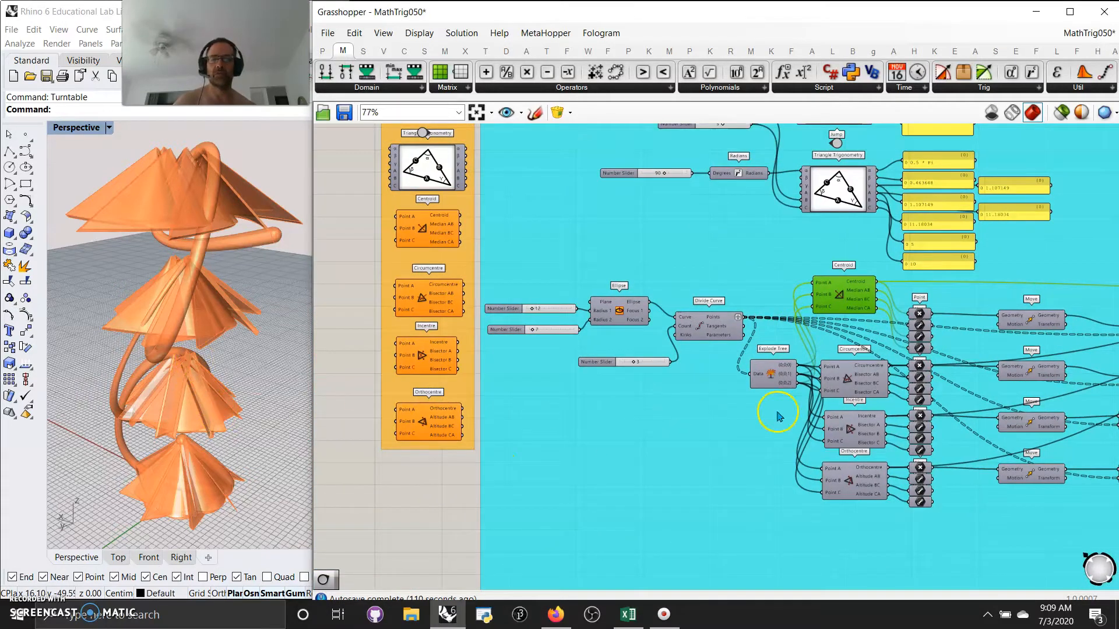
Review the whole definition through to the final preview components, and return to the Ellipse and Divide Curve section
{"action": "scroll", "coordinate": [872, 436], "scroll_direction": "down", "scroll_amount": 5}
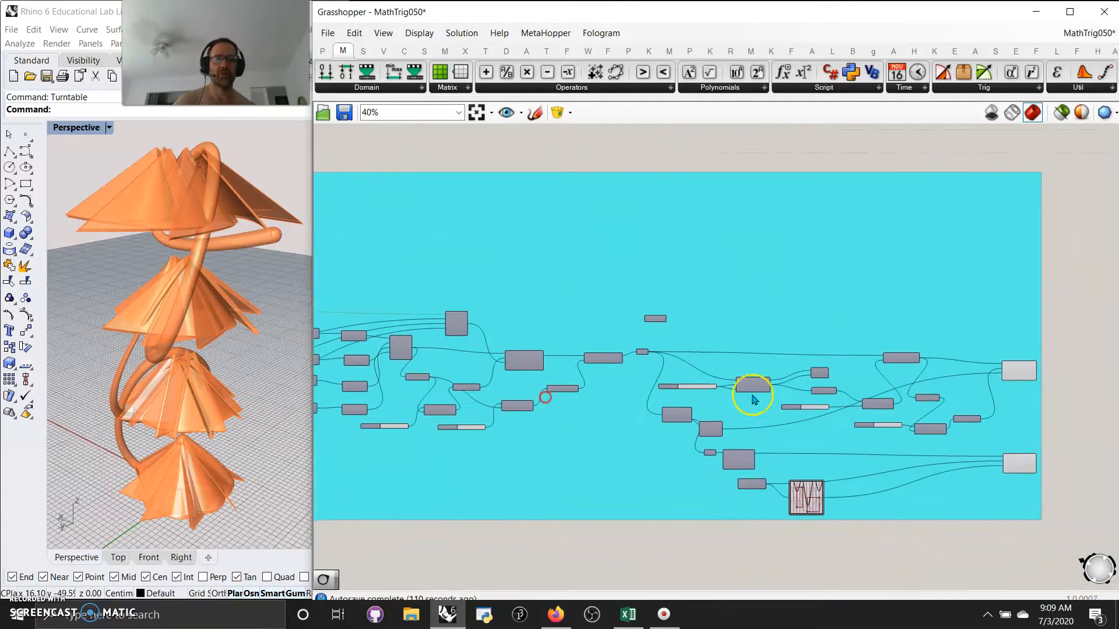
{"action": "left_click", "coordinate": [1008, 373]}
{"action": "right_click_drag", "start_coordinate": [481, 488], "coordinate": [554, 475]}
{"action": "right_click_drag", "start_coordinate": [68, 361], "coordinate": [168, 364]}
{"action": "scroll", "coordinate": [550, 437], "scroll_direction": "up", "scroll_amount": 6}
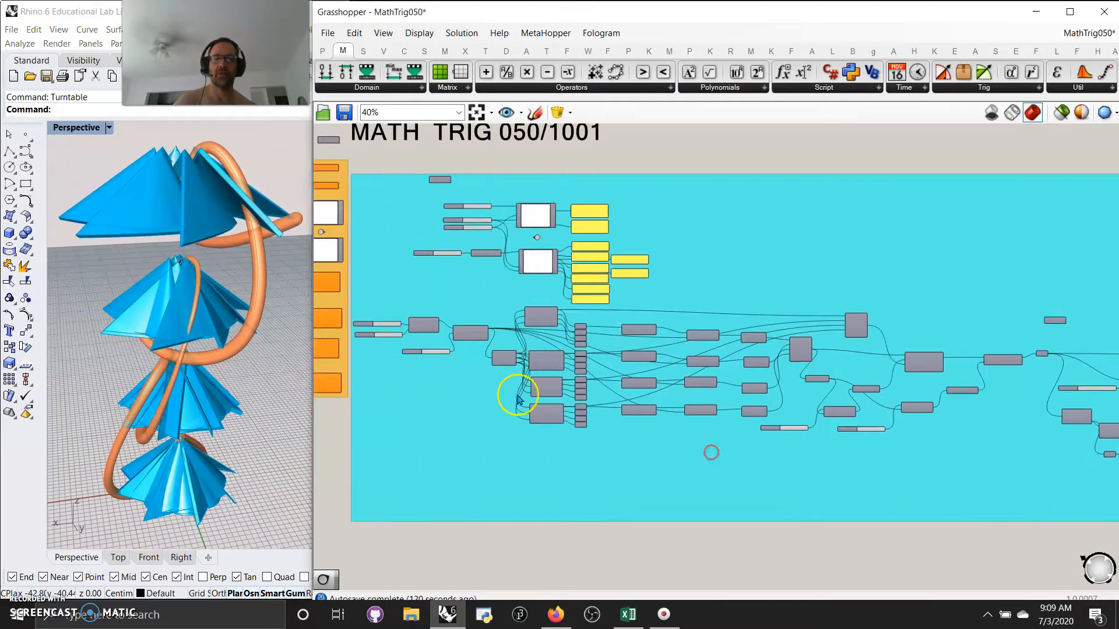
{"action": "right_click_drag", "start_coordinate": [482, 366], "coordinate": [631, 456]}
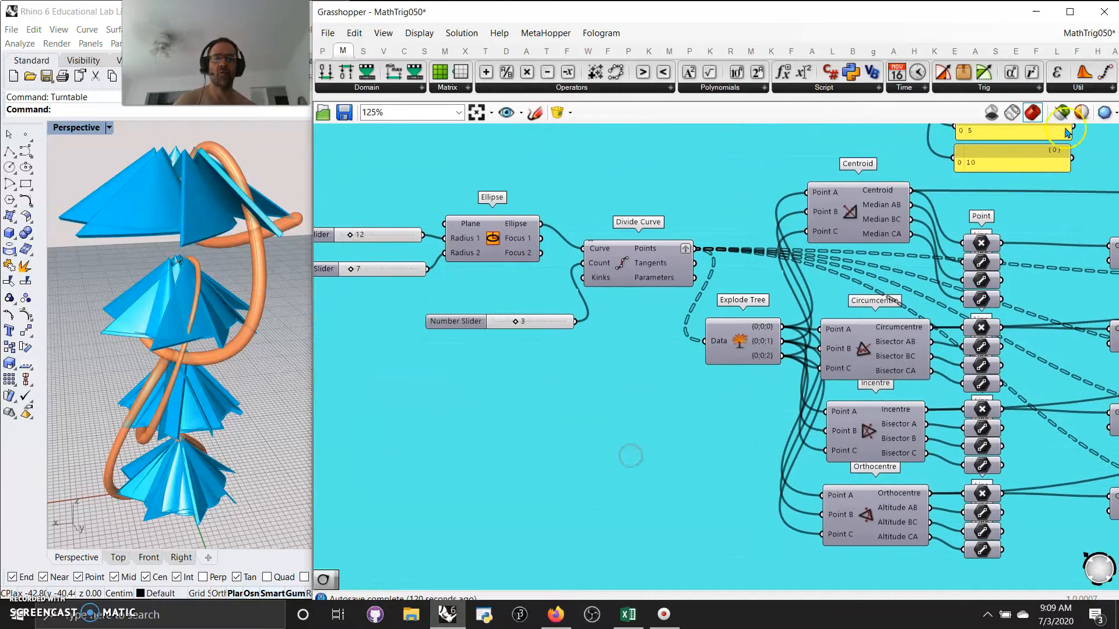
Limit the preview to selected objects and inspect the Ellipse, Divide Curve and Explode Tree components one by one
{"action": "left_click", "coordinate": [1061, 114]}
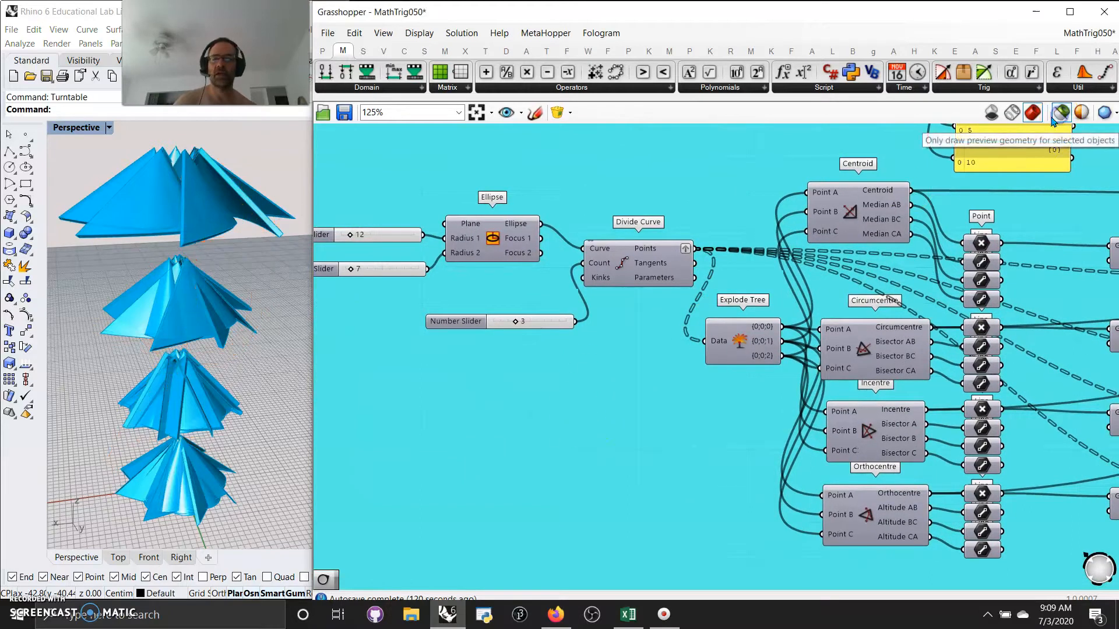
{"action": "left_click", "coordinate": [644, 390]}
{"action": "left_click", "coordinate": [494, 237]}
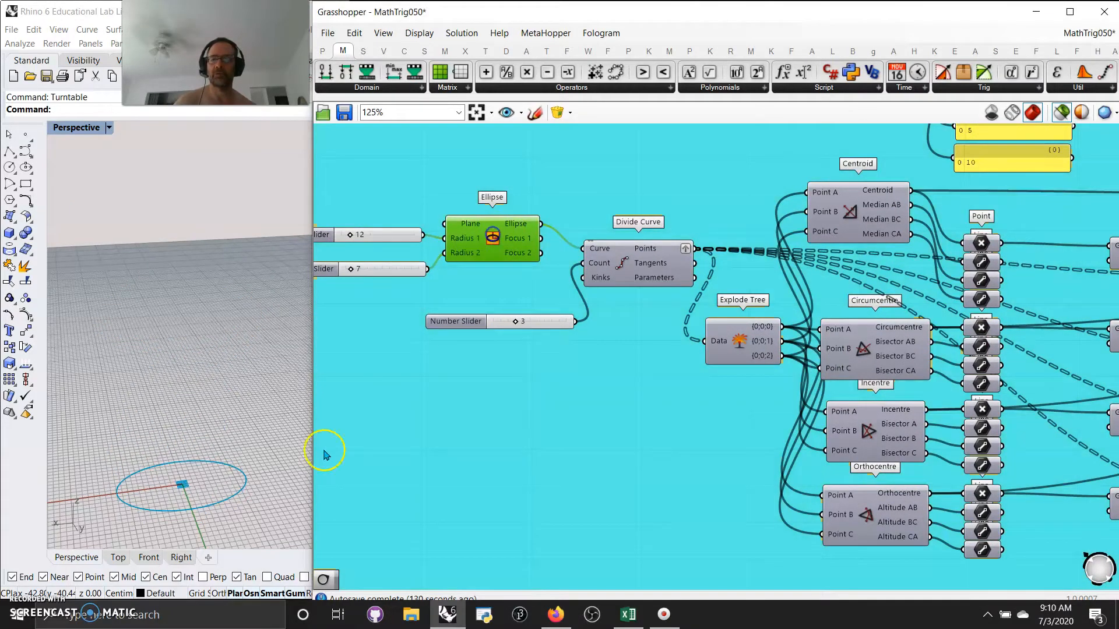
{"action": "mouse_move", "coordinate": [220, 530]}
{"action": "right_mouse_down"}
{"action": "mouse_move", "coordinate": [207, 520]}
{"action": "mouse_move", "coordinate": [218, 518]}
{"action": "right_mouse_up"}
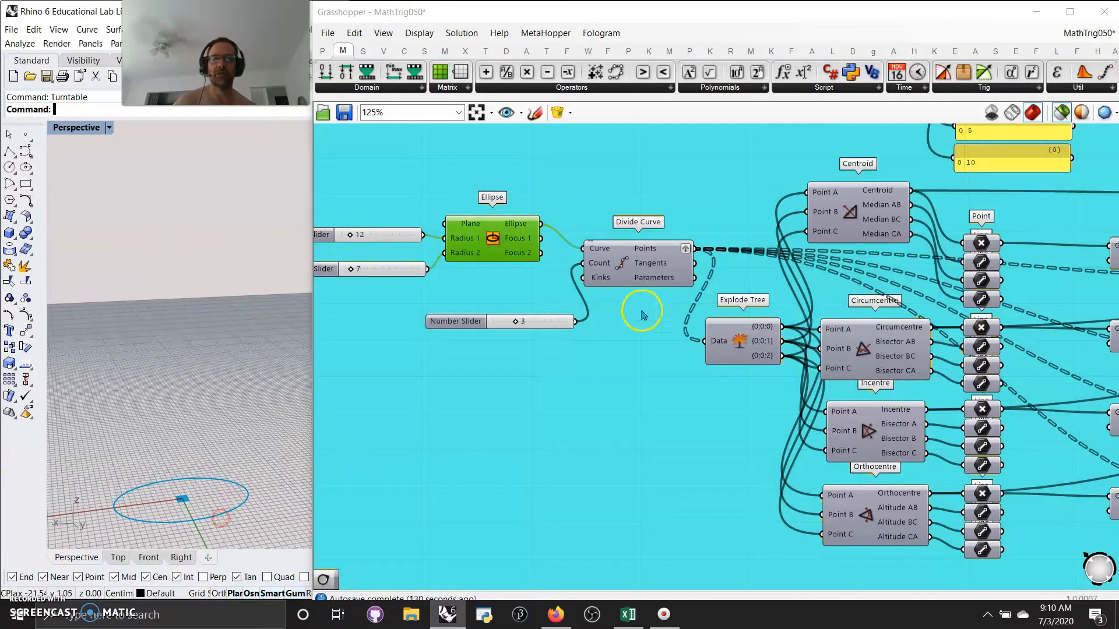
{"action": "left_click", "coordinate": [631, 264]}
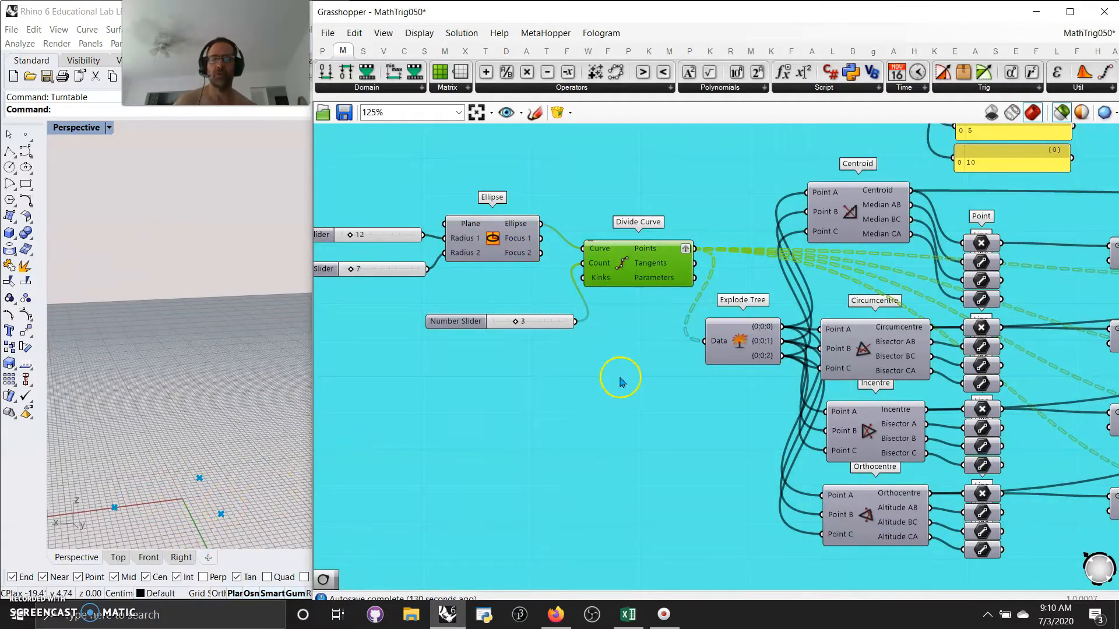
{"action": "left_click", "coordinate": [738, 344]}
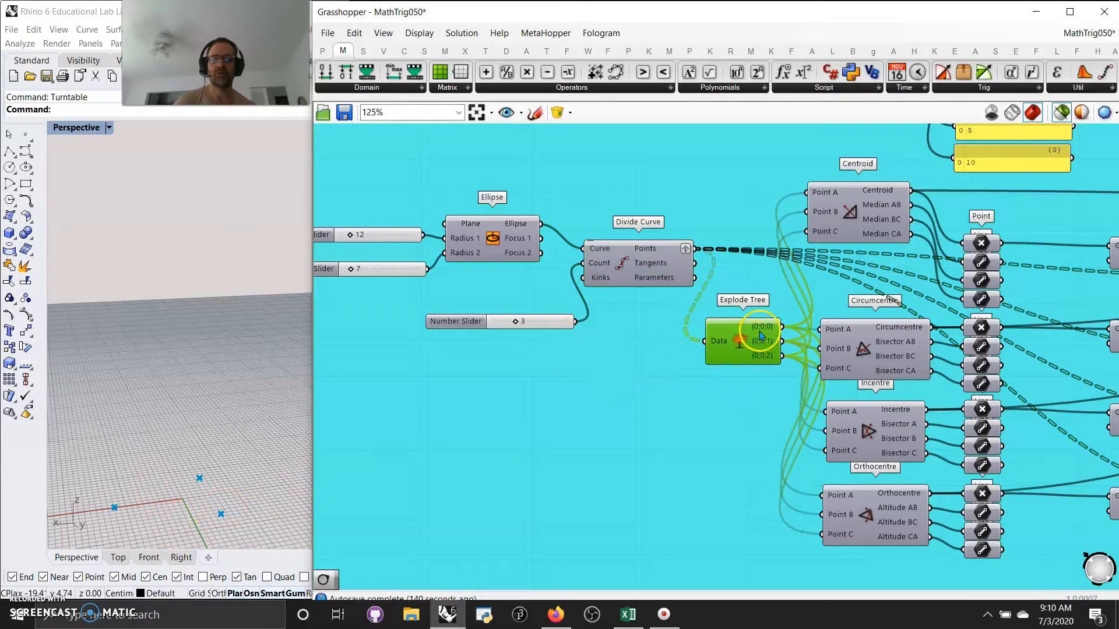
Disconnect the number slider from the Count input of Divide Curve and delete the slider
{"action": "right_click", "coordinate": [536, 325]}
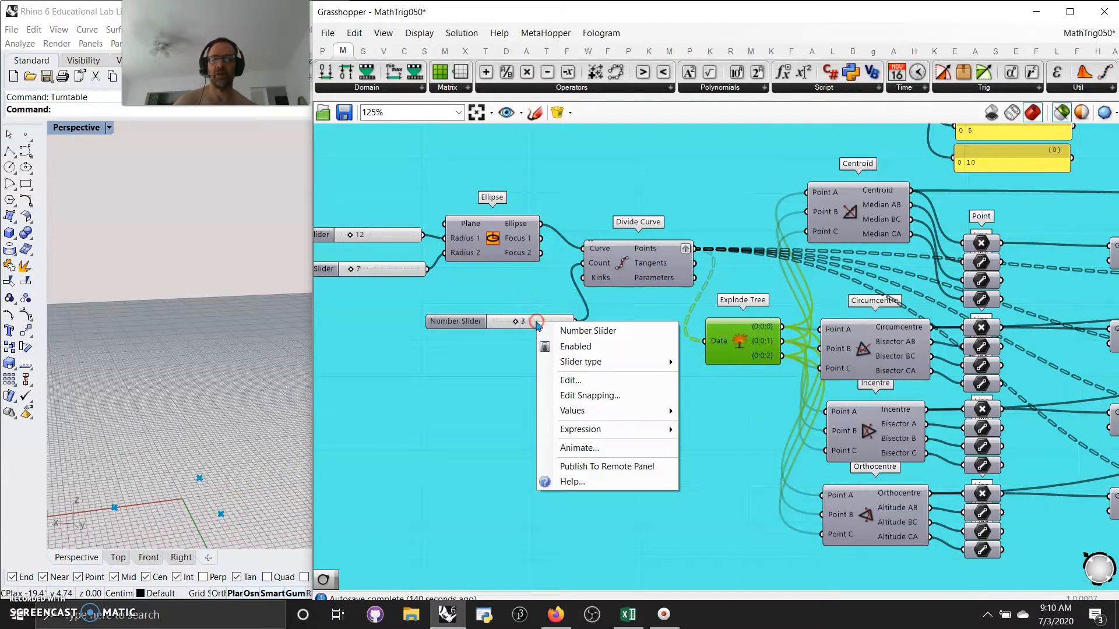
{"action": "left_click", "coordinate": [527, 324]}
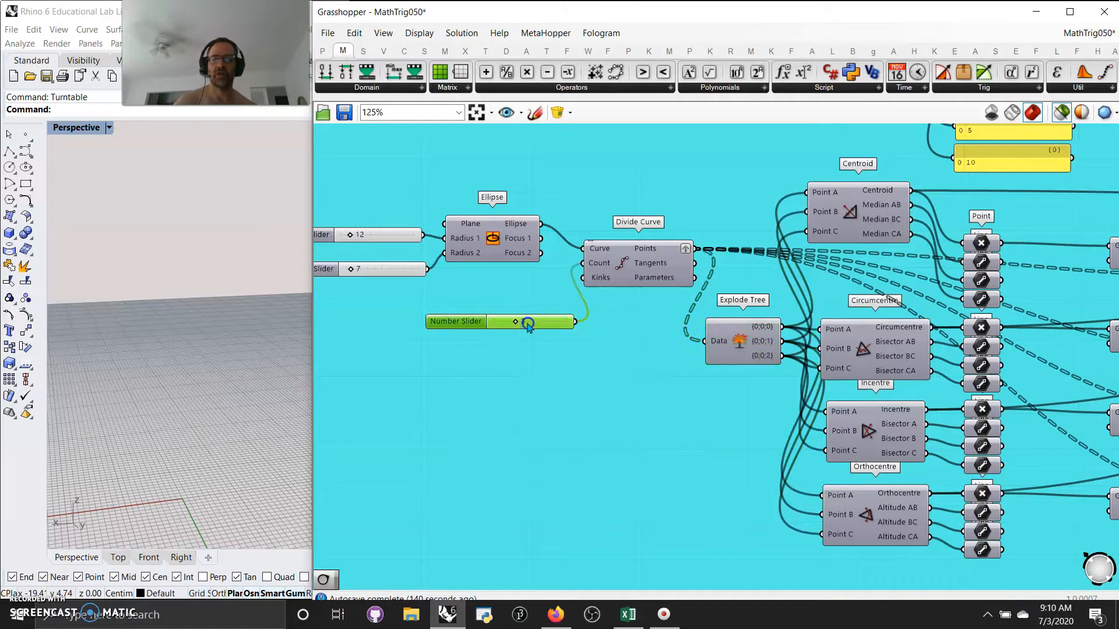
{"action": "right_click", "coordinate": [594, 262]}
{"action": "left_click", "coordinate": [648, 479]}
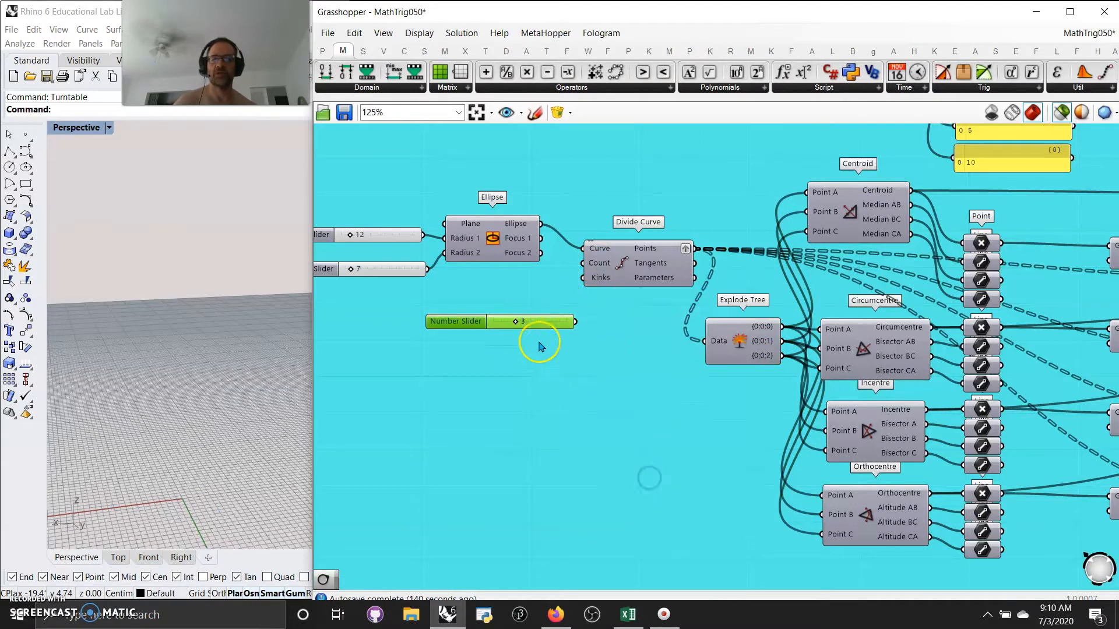
{"action": "key", "text": "Delete"}
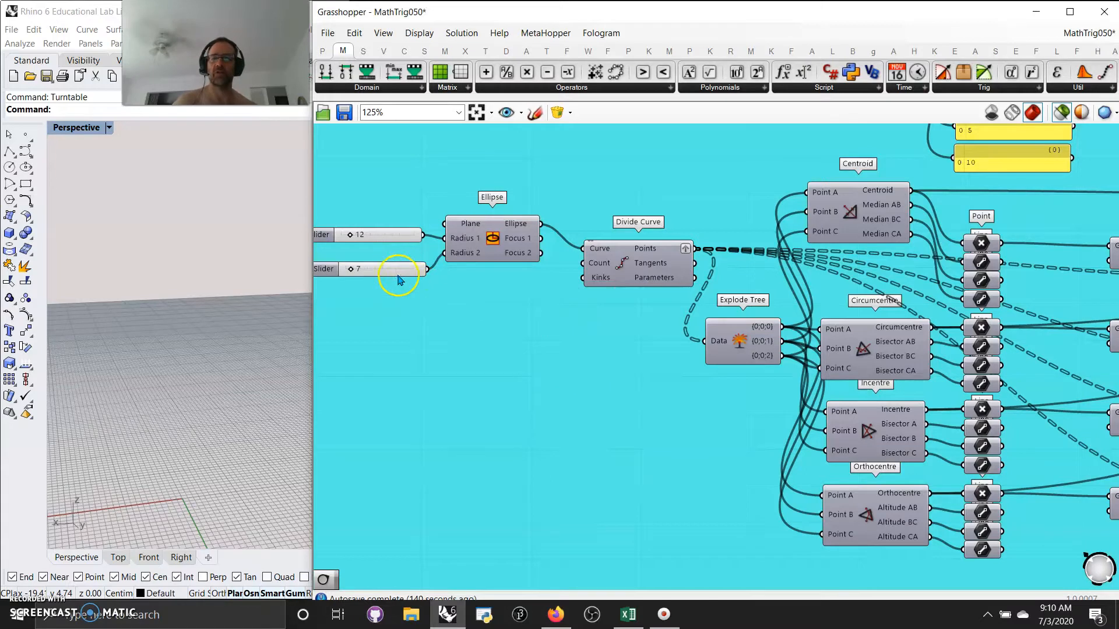
Show the full model preview briefly, select the Centroid component, and limit the preview to that selection
{"action": "right_click_drag", "start_coordinate": [643, 451], "coordinate": [530, 412]}
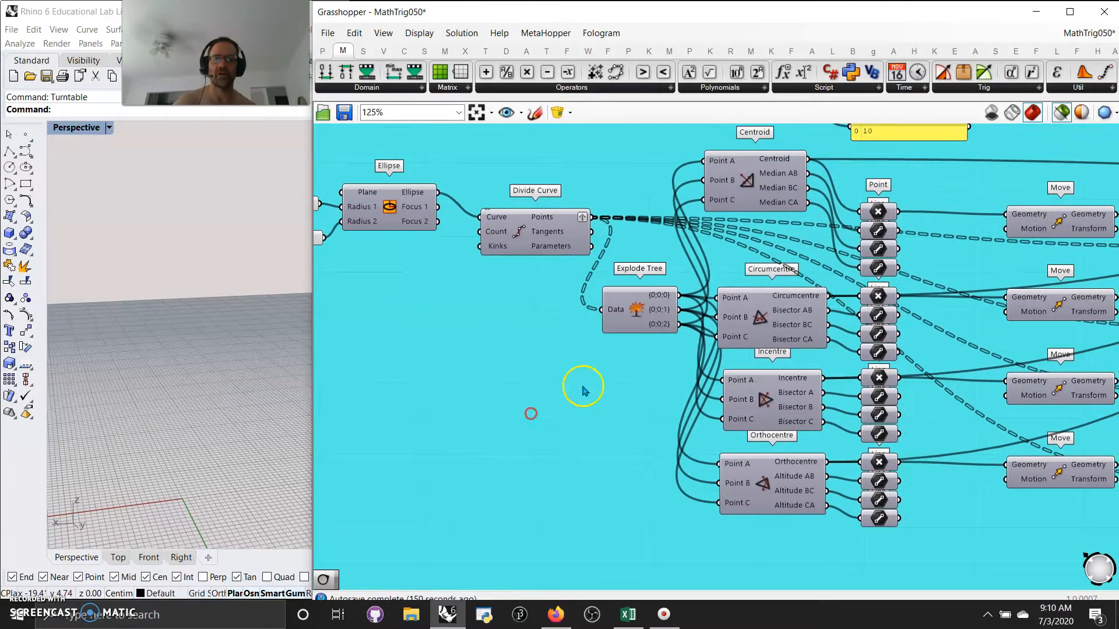
{"action": "left_click", "coordinate": [1062, 112]}
{"action": "right_click_drag", "start_coordinate": [462, 350], "coordinate": [642, 379]}
{"action": "right_click_drag", "start_coordinate": [766, 392], "coordinate": [637, 381]}
{"action": "left_click", "coordinate": [755, 198]}
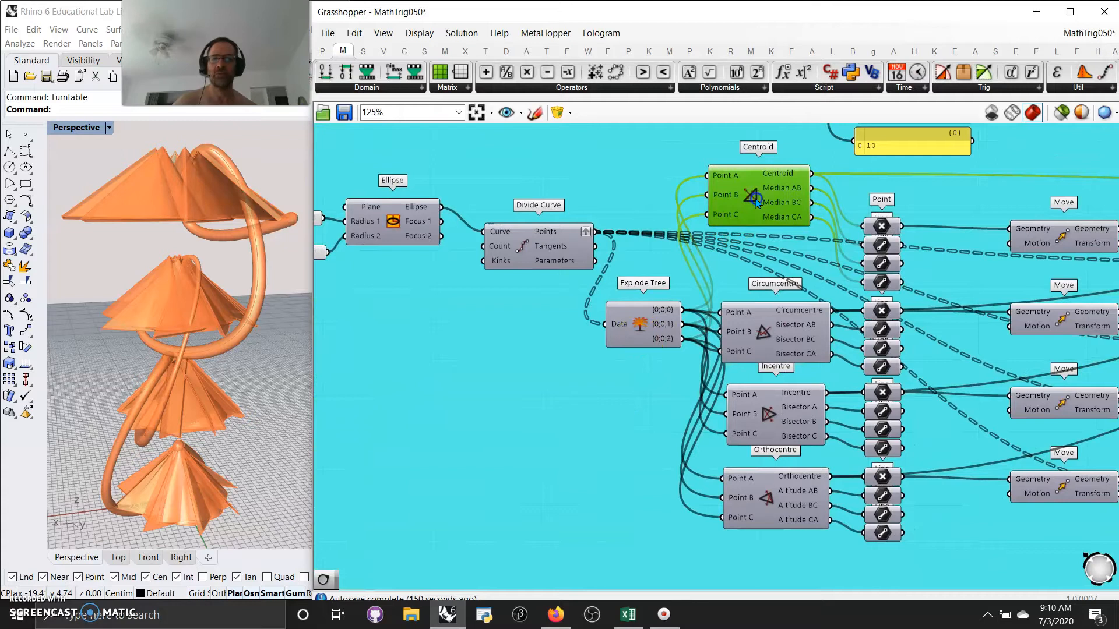
{"action": "left_click", "coordinate": [1061, 112]}
{"action": "right_click_drag", "start_coordinate": [256, 394], "coordinate": [229, 428]}
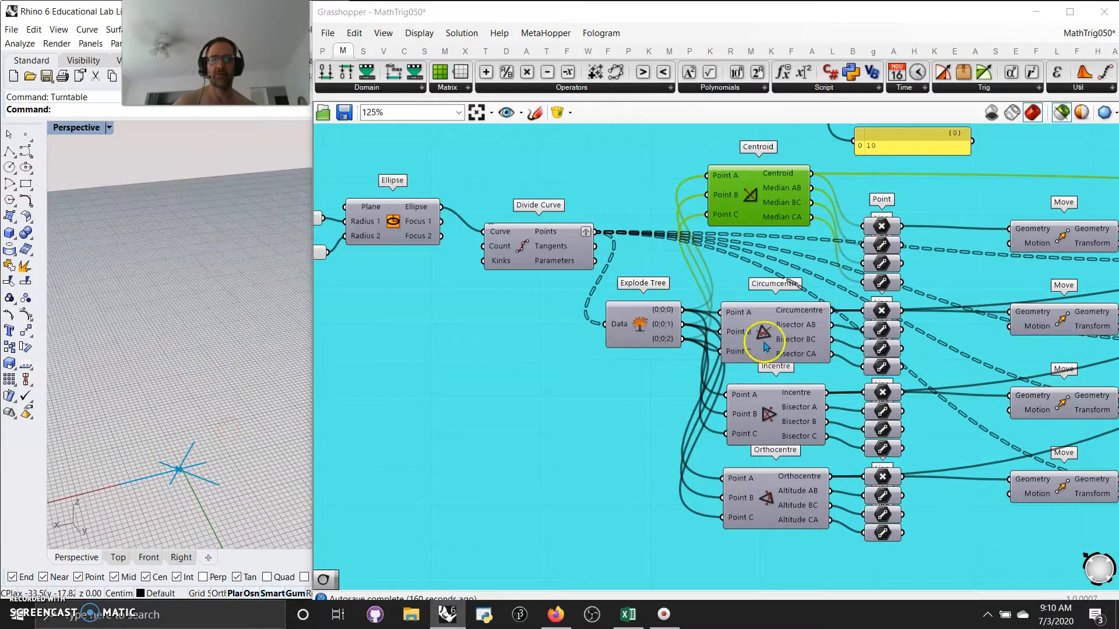
Preview the Circumcentre, Incentre and Orthocentre components in turn, and shift Orthocentre lower to space out the stack
{"action": "left_click", "coordinate": [764, 343]}
{"action": "scroll", "coordinate": [180, 502], "scroll_direction": "up", "scroll_amount": 8}
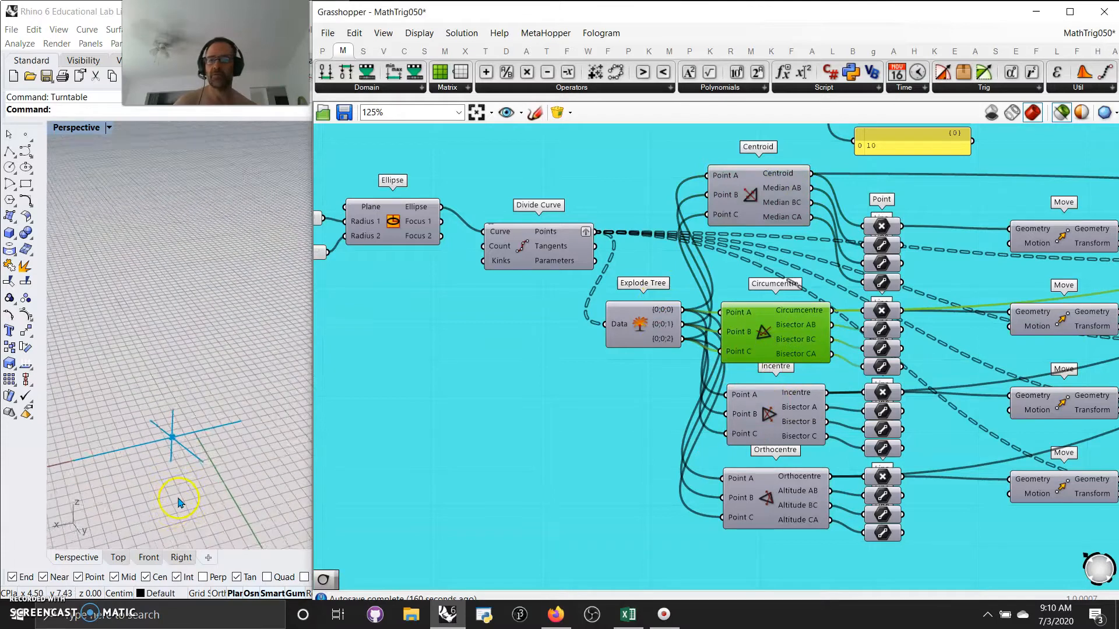
{"action": "left_click_drag", "start_coordinate": [764, 420], "coordinate": [758, 427]}
{"action": "left_click_drag", "start_coordinate": [768, 495], "coordinate": [768, 535]}
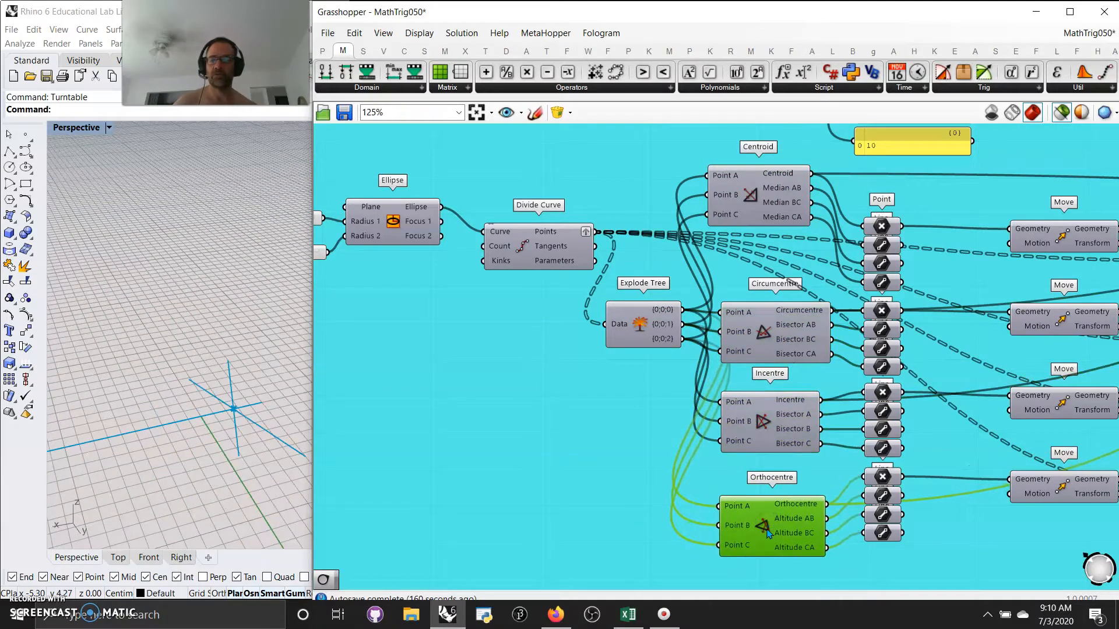
{"action": "left_click_drag", "start_coordinate": [775, 429], "coordinate": [775, 420]}
{"action": "left_click_drag", "start_coordinate": [781, 332], "coordinate": [781, 329]}
Preview the Centroid component and the point and median line parameters connected to its outputs
{"action": "left_click", "coordinate": [782, 224]}
{"action": "left_click", "coordinate": [881, 227]}
{"action": "left_click", "coordinate": [881, 263]}
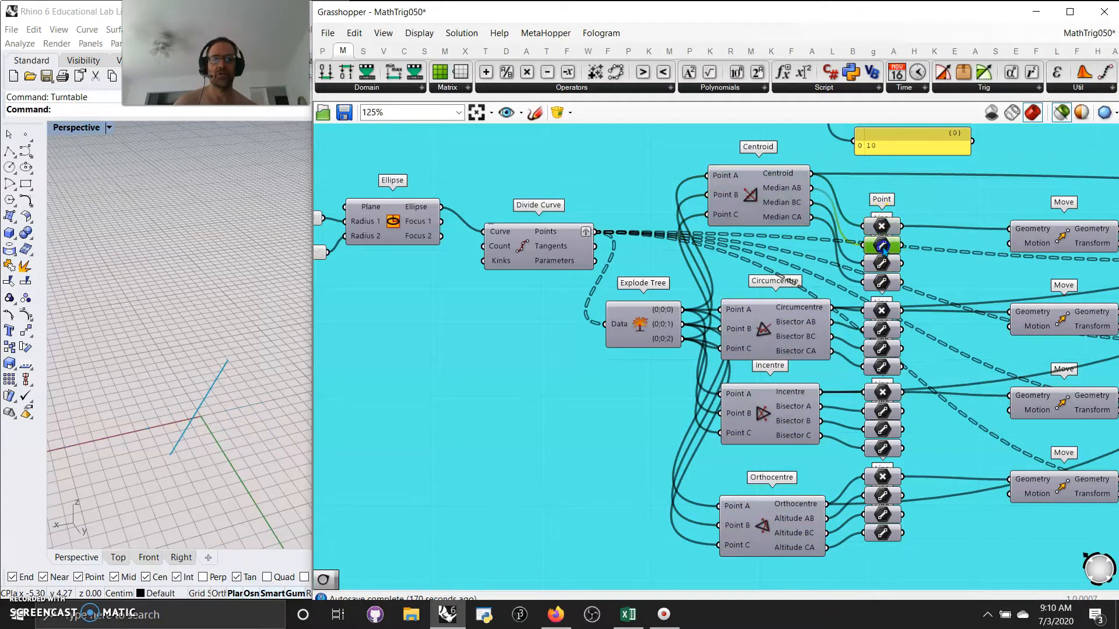
Preview the output of each of the four Move components one after another
{"action": "right_click_drag", "start_coordinate": [969, 292], "coordinate": [720, 281]}
{"action": "left_click", "coordinate": [797, 230]}
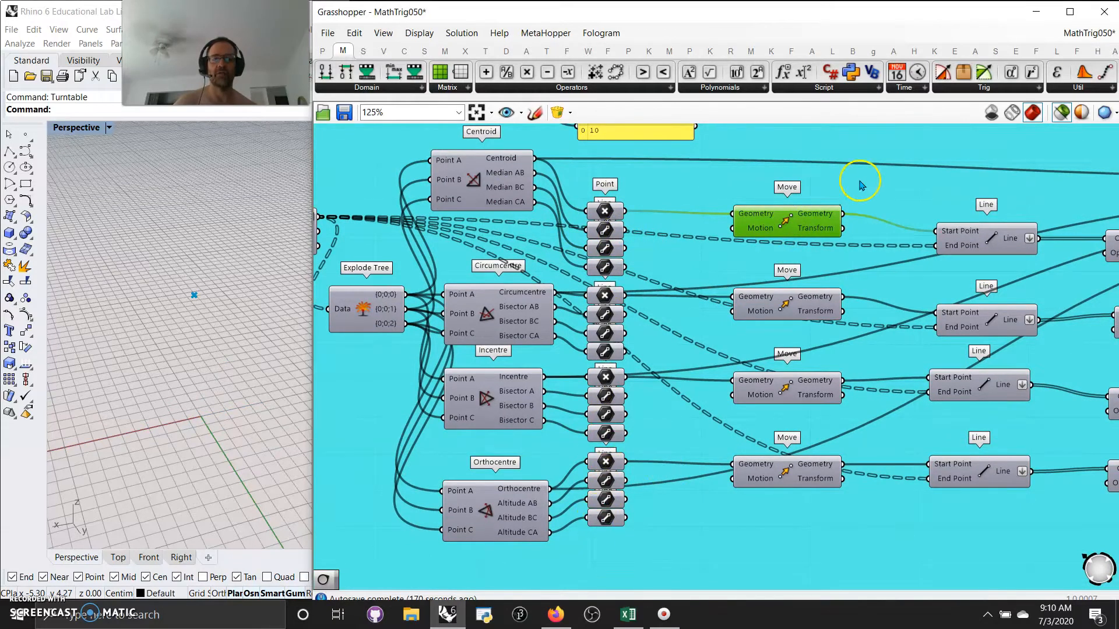
{"action": "left_click", "coordinate": [783, 297]}
{"action": "left_click", "coordinate": [767, 387]}
{"action": "left_click", "coordinate": [792, 466]}
Select all four Move components together and inspect their moved points in the perspective viewport
{"action": "right_click_drag", "start_coordinate": [827, 514], "coordinate": [780, 539]}
{"action": "right_click", "coordinate": [781, 539]}
{"action": "left_click", "coordinate": [832, 535]}
{"action": "left_click_drag", "start_coordinate": [759, 527], "coordinate": [669, 180]}
{"action": "left_click", "coordinate": [186, 329]}
{"action": "right_click_drag", "start_coordinate": [187, 330], "coordinate": [183, 315]}
Preview the lines of the uppermost Line component, of the three below it, and of all four together
{"action": "right_click_drag", "start_coordinate": [742, 532], "coordinate": [573, 508]}
{"action": "left_click", "coordinate": [761, 201]}
{"action": "mouse_move", "coordinate": [183, 386]}
{"action": "right_mouse_down"}
{"action": "mouse_move", "coordinate": [138, 404]}
{"action": "mouse_move", "coordinate": [210, 411]}
{"action": "mouse_move", "coordinate": [120, 407]}
{"action": "mouse_move", "coordinate": [134, 400]}
{"action": "mouse_move", "coordinate": [142, 414]}
{"action": "mouse_move", "coordinate": [145, 392]}
{"action": "mouse_move", "coordinate": [174, 392]}
{"action": "right_mouse_up"}
{"action": "left_click_drag", "start_coordinate": [792, 501], "coordinate": [736, 247]}
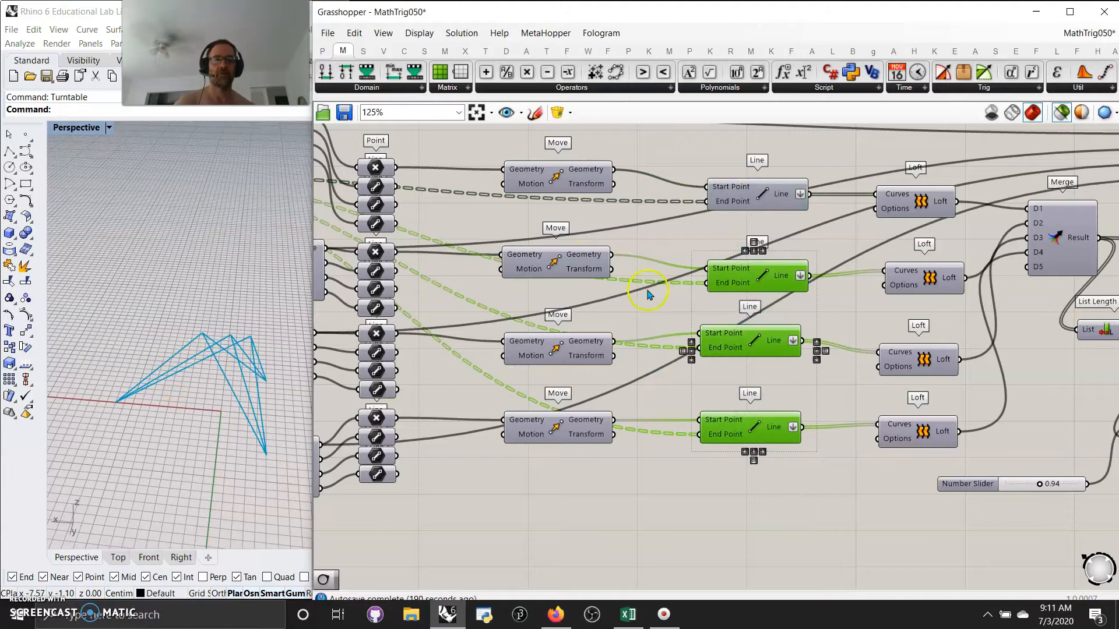
{"action": "scroll", "coordinate": [710, 520], "scroll_direction": "down", "scroll_amount": 2}
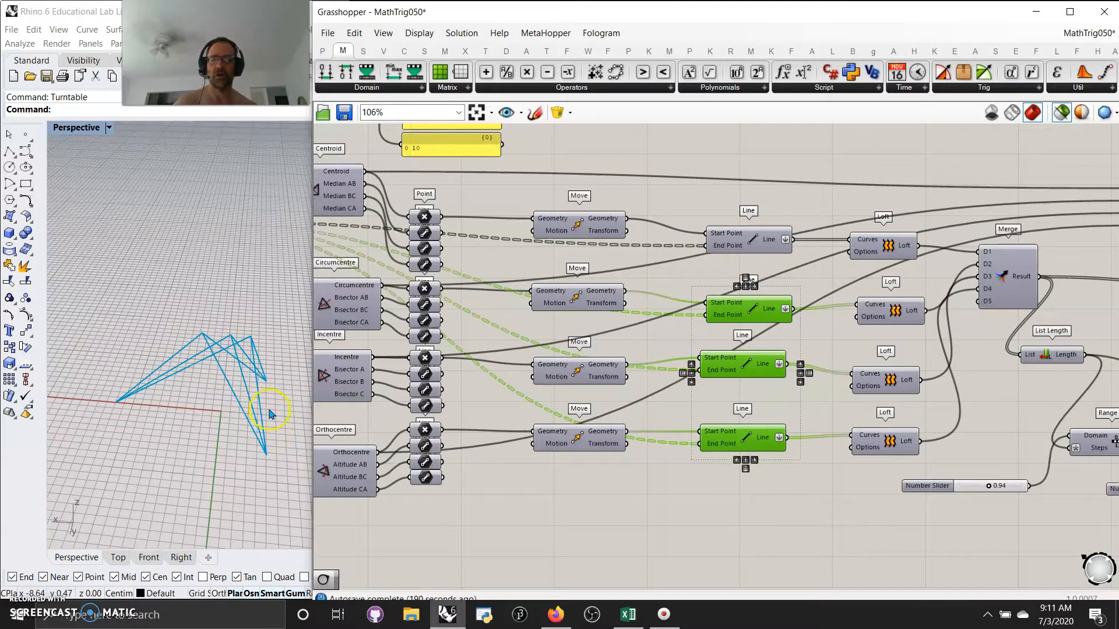
{"action": "mouse_move", "coordinate": [224, 444]}
{"action": "right_mouse_down"}
{"action": "mouse_move", "coordinate": [165, 439]}
{"action": "mouse_move", "coordinate": [260, 404]}
{"action": "mouse_move", "coordinate": [206, 445]}
{"action": "mouse_move", "coordinate": [226, 441]}
{"action": "right_mouse_up"}
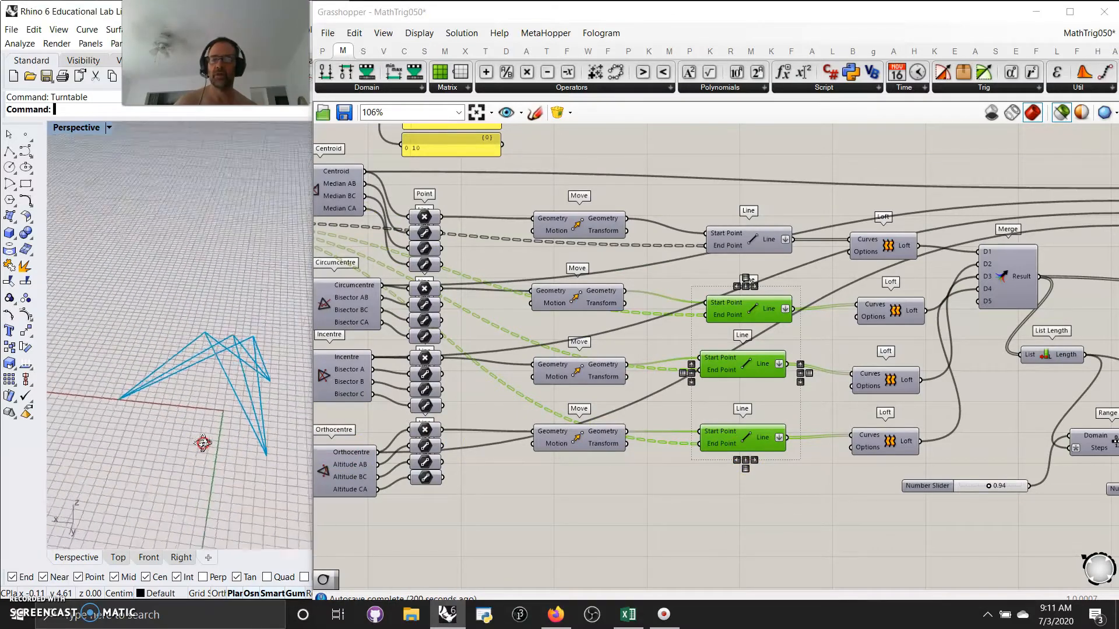
{"action": "left_click_drag", "start_coordinate": [628, 461], "coordinate": [573, 228]}
{"action": "left_click_drag", "start_coordinate": [733, 477], "coordinate": [707, 178]}
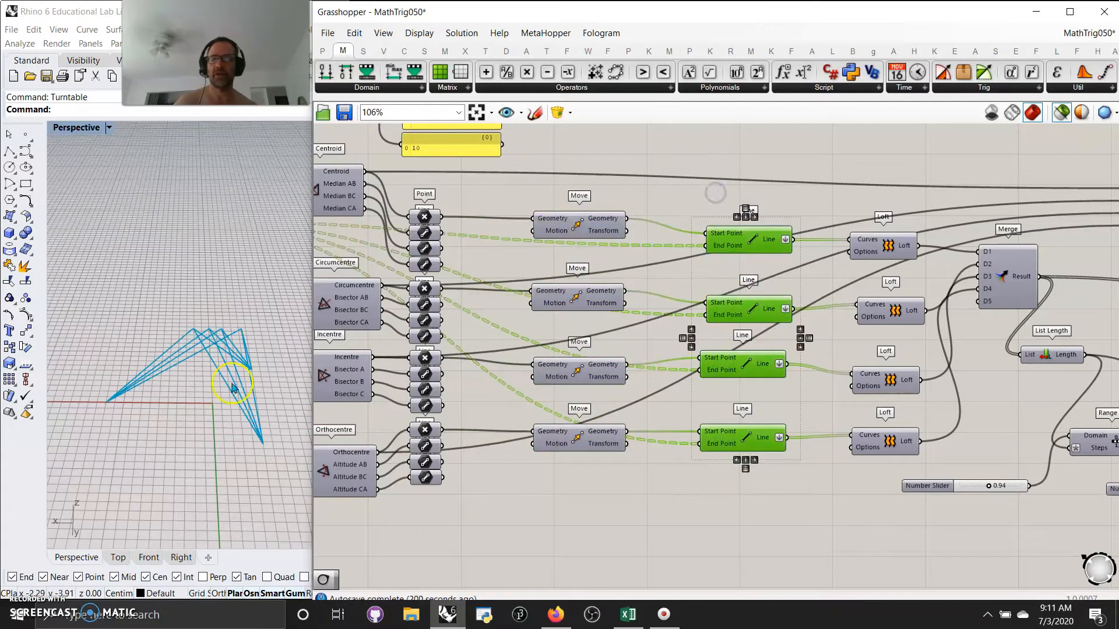
Select all four Loft components and inspect their lofted surfaces from a lower viewing angle
{"action": "left_click_drag", "start_coordinate": [892, 494], "coordinate": [843, 210]}
{"action": "right_click_drag", "start_coordinate": [211, 446], "coordinate": [308, 373]}
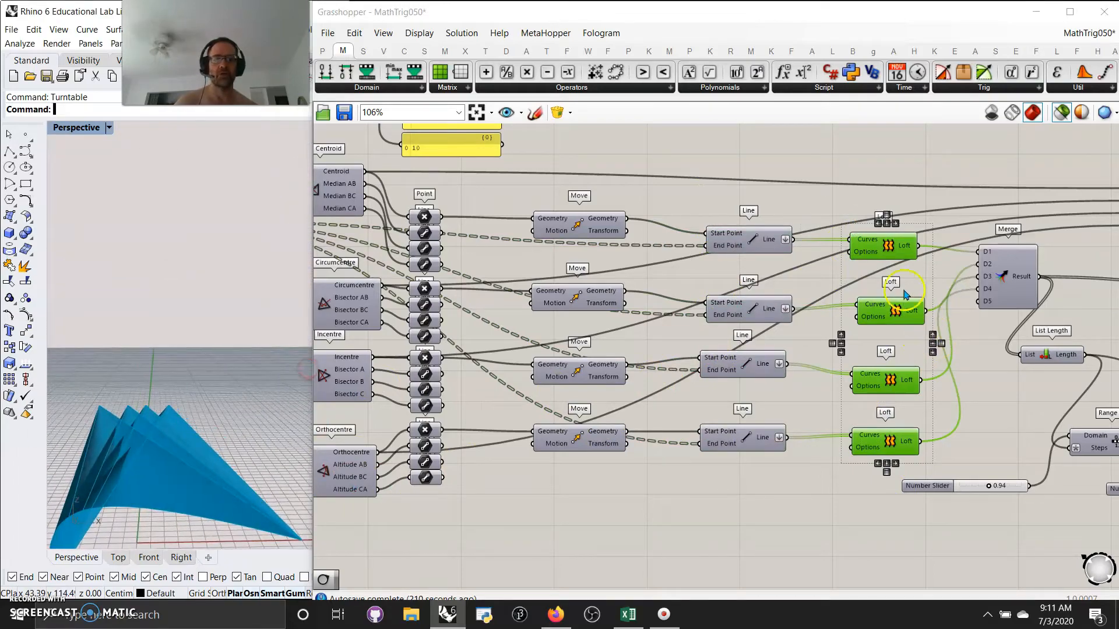
Preview the uppermost Loft component, the Merge fed by the lofts and the Merge fed by the triangle centres
{"action": "left_click", "coordinate": [883, 244]}
{"action": "right_click_drag", "start_coordinate": [180, 430], "coordinate": [106, 465]}
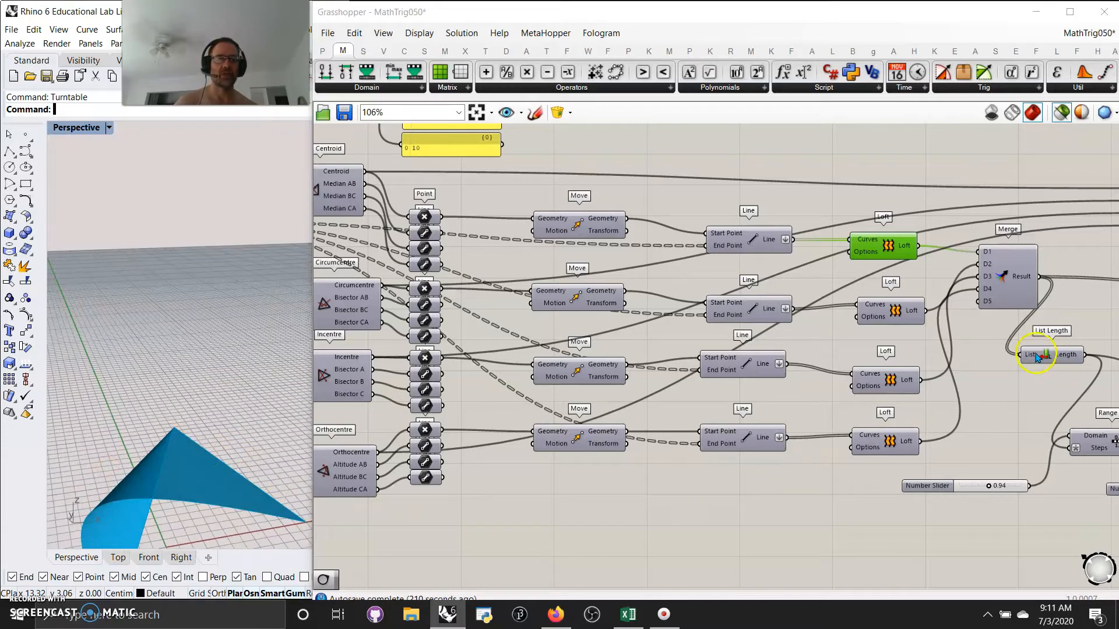
{"action": "left_click", "coordinate": [1009, 282]}
{"action": "right_click_drag", "start_coordinate": [962, 424], "coordinate": [560, 450]}
{"action": "left_click", "coordinate": [703, 246]}
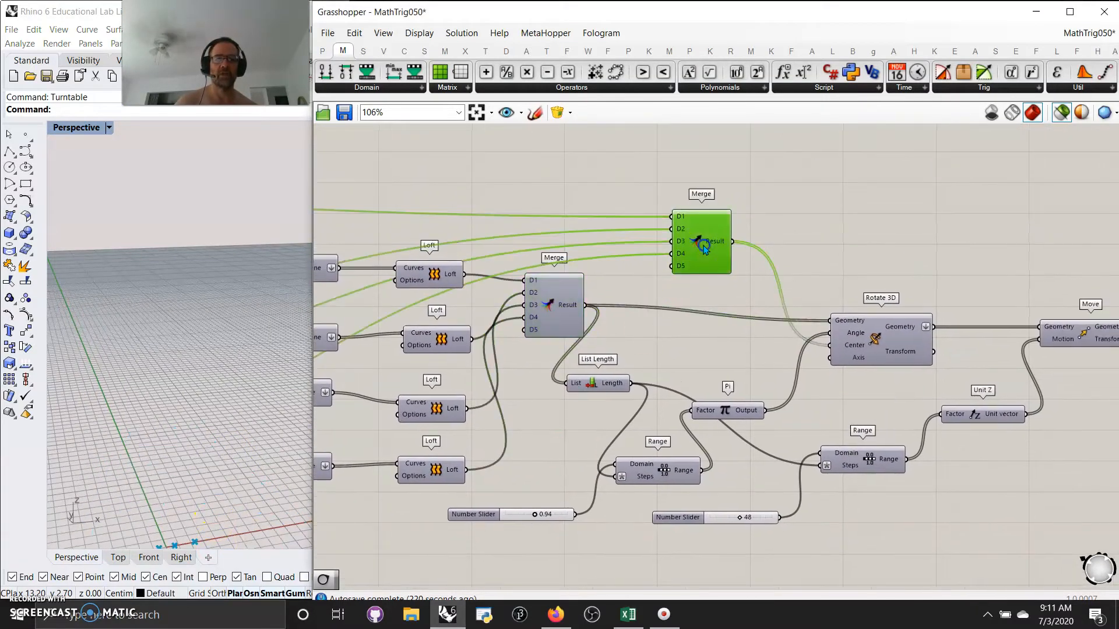
{"action": "right_click_drag", "start_coordinate": [254, 480], "coordinate": [228, 398]}
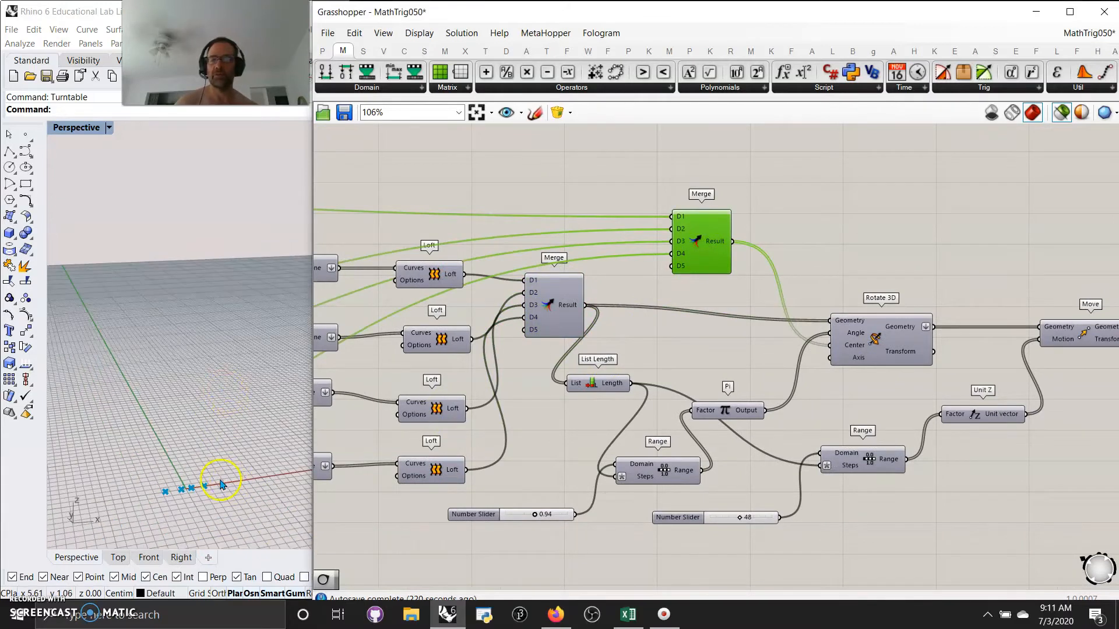
Narrow the Grasshopper window and widen the Rhino window up to its edge, so the perspective viewport is larger
{"action": "left_click_drag", "start_coordinate": [307, 416], "coordinate": [539, 430]}
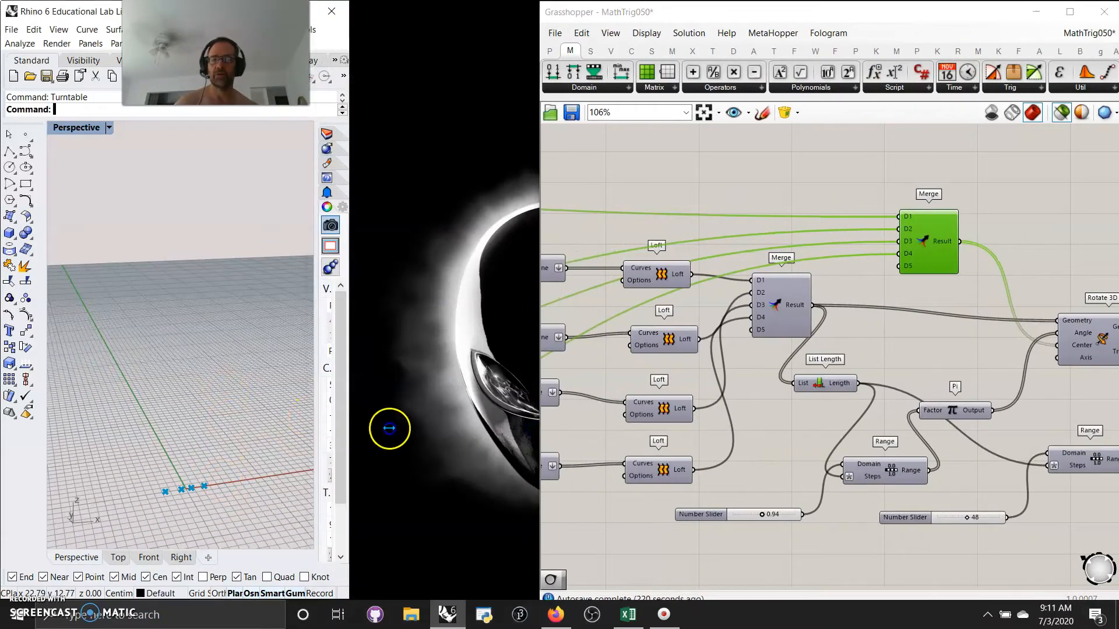
{"action": "left_click_drag", "start_coordinate": [350, 431], "coordinate": [559, 433]}
{"action": "scroll", "coordinate": [362, 454], "scroll_direction": "down", "scroll_amount": 2}
{"action": "scroll", "coordinate": [343, 507], "scroll_direction": "down", "scroll_amount": 2}
{"action": "right_click_drag", "start_coordinate": [344, 510], "coordinate": [326, 472]}
Preview the Rotate 3D component that turns the lofted surfaces and examine its List Length, Range and Pi inputs
{"action": "left_click", "coordinate": [1093, 343]}
{"action": "right_click_drag", "start_coordinate": [932, 369], "coordinate": [775, 333]}
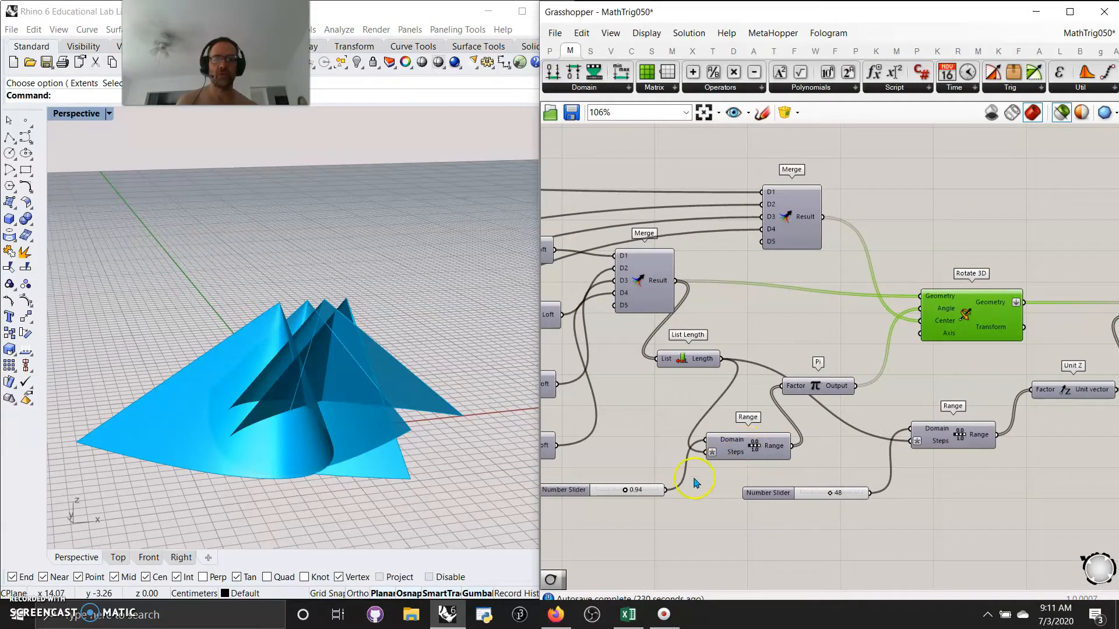
{"action": "right_click_drag", "start_coordinate": [613, 554], "coordinate": [746, 518]}
{"action": "mouse_move", "coordinate": [758, 457]}
{"action": "left_mouse_down"}
{"action": "mouse_move", "coordinate": [813, 454]}
{"action": "mouse_move", "coordinate": [706, 468]}
{"action": "mouse_move", "coordinate": [801, 466]}
{"action": "mouse_move", "coordinate": [761, 471]}
{"action": "left_mouse_up"}
{"action": "right_click_drag", "start_coordinate": [913, 521], "coordinate": [666, 529]}
{"action": "right_click_drag", "start_coordinate": [939, 483], "coordinate": [785, 510]}
{"action": "right_click_drag", "start_coordinate": [948, 376], "coordinate": [857, 417]}
Preview the Move component's vertically shifted surfaces and the Surface parameter after it from several viewing angles
{"action": "left_click", "coordinate": [829, 352]}
{"action": "scroll", "coordinate": [342, 357], "scroll_direction": "down", "scroll_amount": 4}
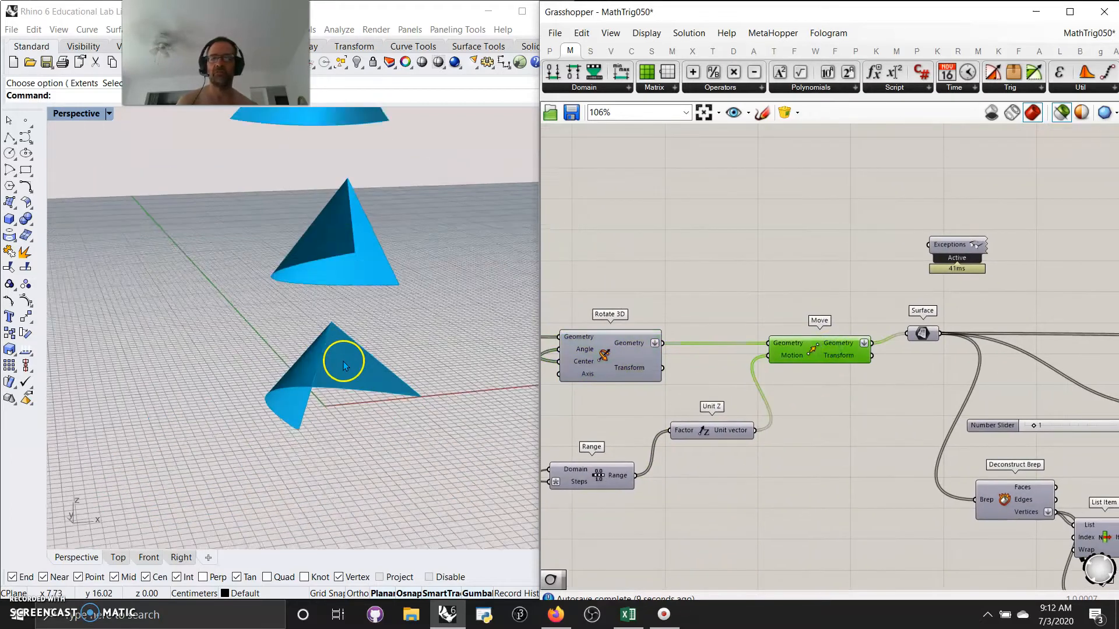
{"action": "scroll", "coordinate": [342, 360], "scroll_direction": "down", "scroll_amount": 3}
{"action": "right_click_drag", "start_coordinate": [362, 361], "coordinate": [403, 404]}
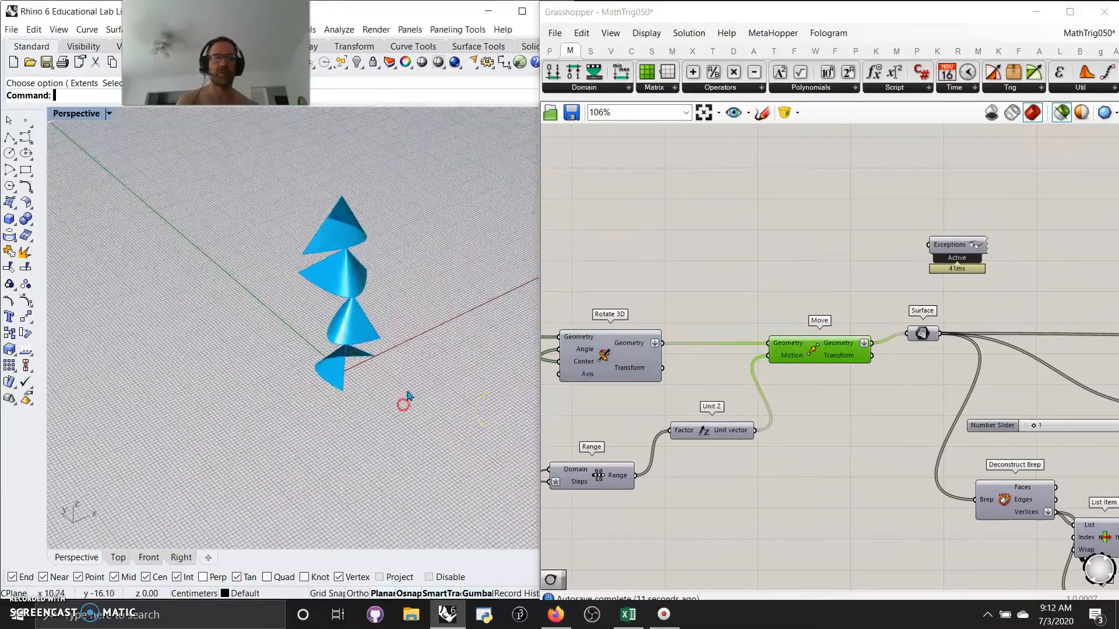
{"action": "right_click_drag", "start_coordinate": [886, 420], "coordinate": [780, 428]}
{"action": "left_click", "coordinate": [806, 339]}
{"action": "right_click_drag", "start_coordinate": [394, 415], "coordinate": [248, 324]}
{"action": "right_click_drag", "start_coordinate": [335, 349], "coordinate": [290, 348]}
{"action": "right_click_drag", "start_coordinate": [793, 491], "coordinate": [641, 409]}
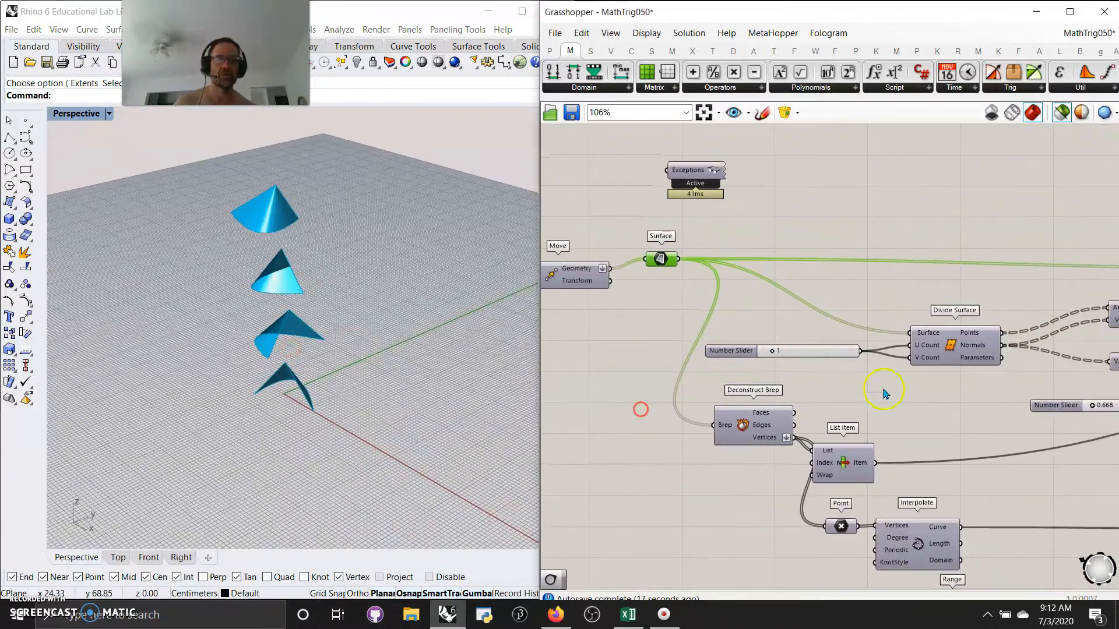
Preview the Divide Surface, Deconstruct Brep and List Item components and read the Vertices output of Deconstruct Brep
{"action": "left_click", "coordinate": [965, 343]}
{"action": "right_click_drag", "start_coordinate": [929, 427], "coordinate": [868, 392]}
{"action": "left_click", "coordinate": [685, 395]}
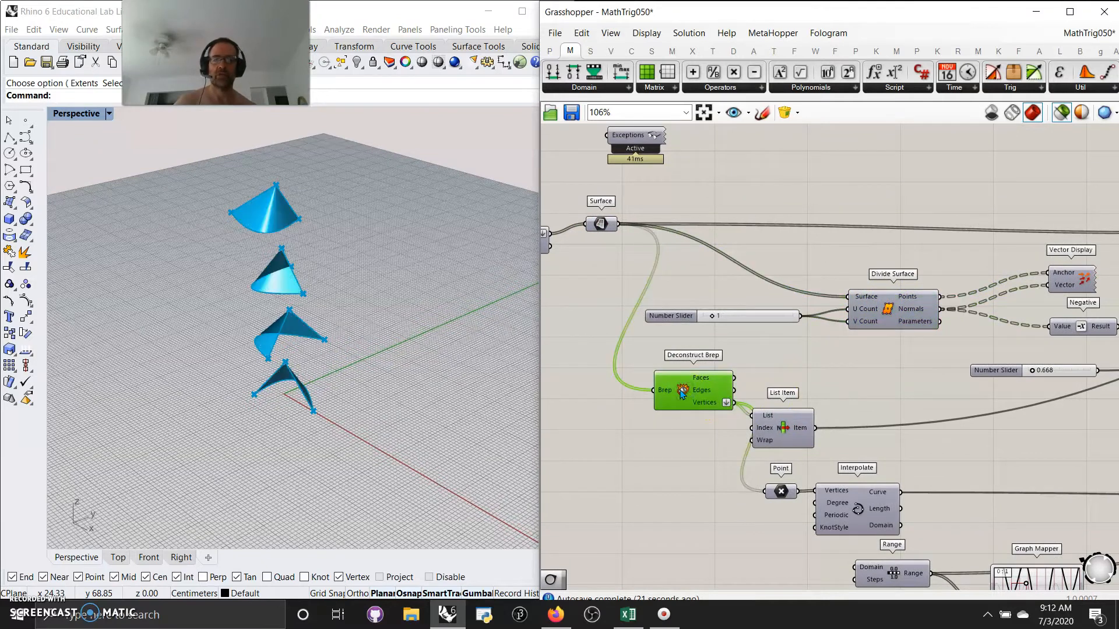
{"action": "left_click", "coordinate": [775, 433]}
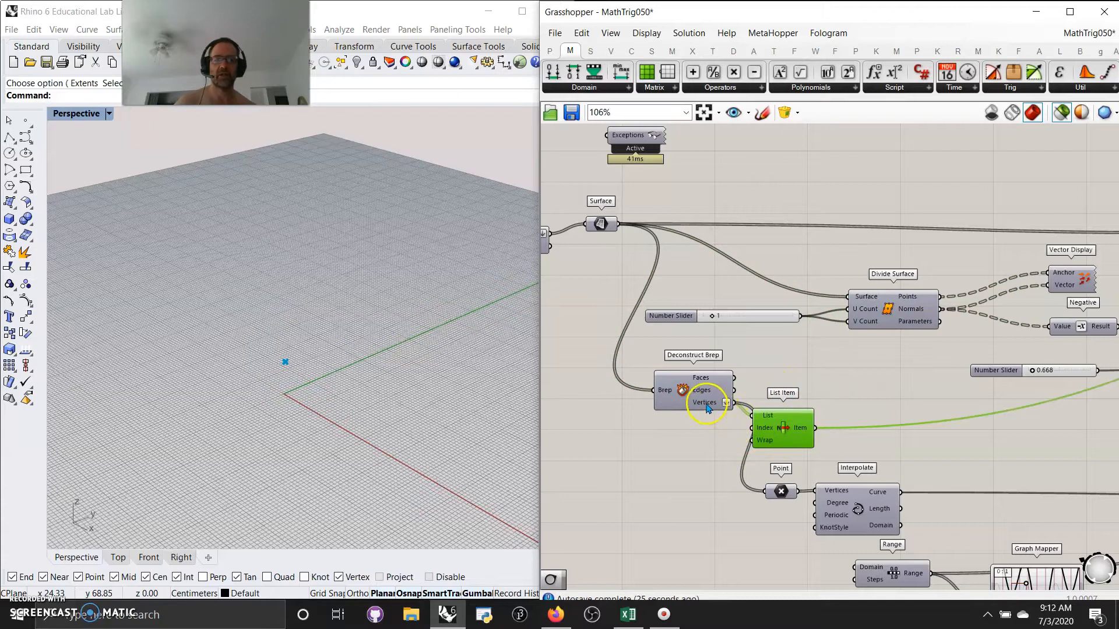
{"action": "mouse_move", "coordinate": [709, 410]}
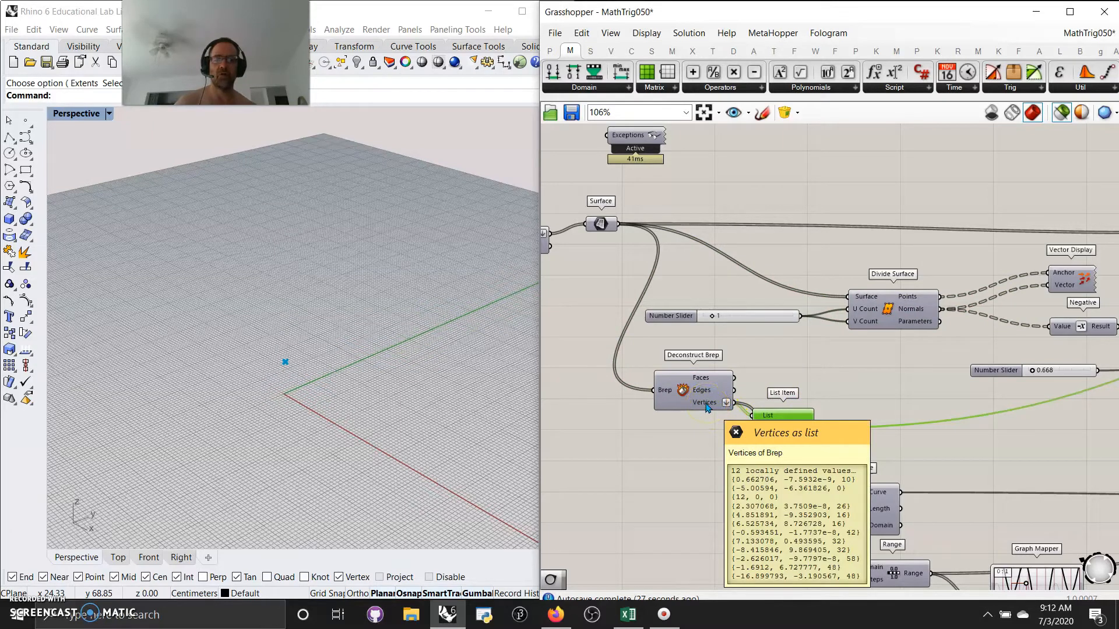
Move the List Item component up and away from Deconstruct Brep, clear of the wire to the Point parameter
{"action": "right_click_drag", "start_coordinate": [710, 495], "coordinate": [667, 430]}
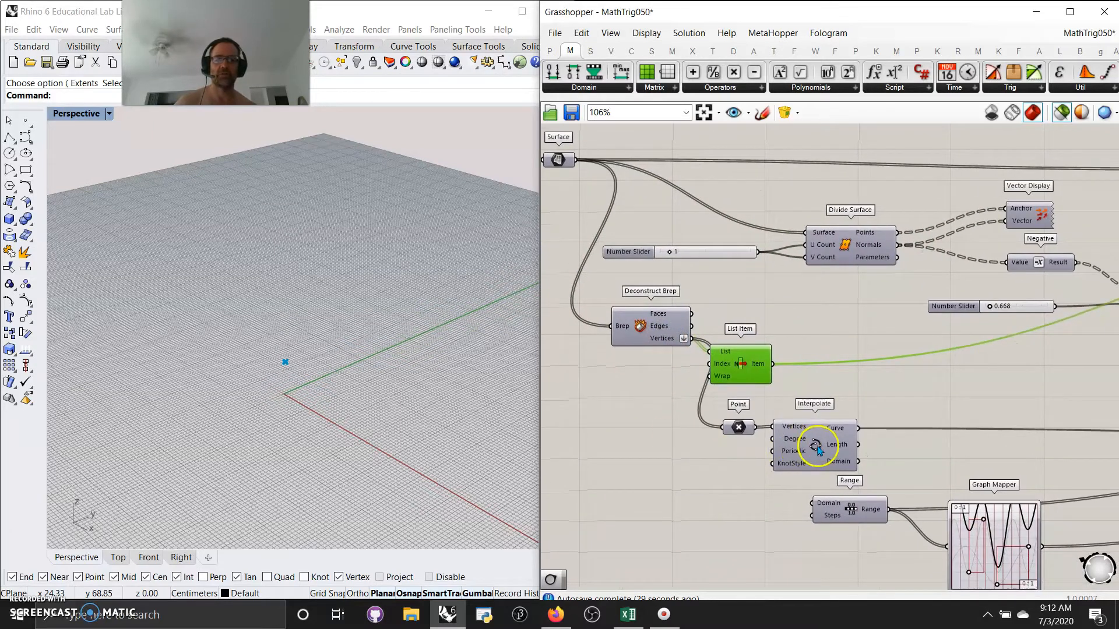
{"action": "scroll", "coordinate": [331, 356], "scroll_direction": "down", "scroll_amount": 6}
{"action": "scroll", "coordinate": [335, 361], "scroll_direction": "up", "scroll_amount": 3}
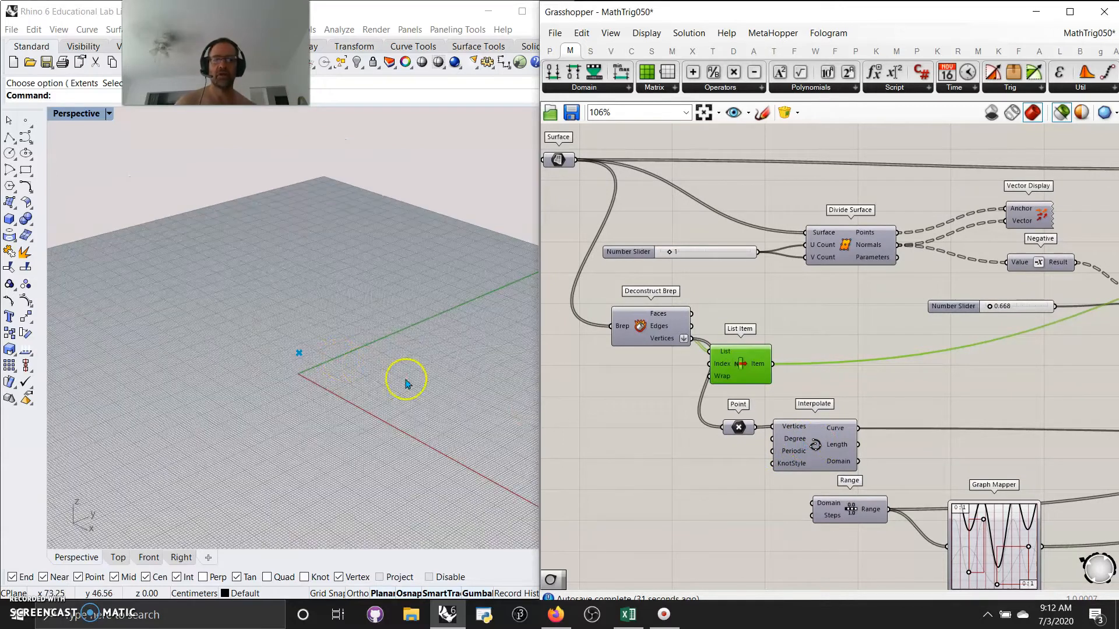
{"action": "left_click_drag", "start_coordinate": [744, 366], "coordinate": [795, 331]}
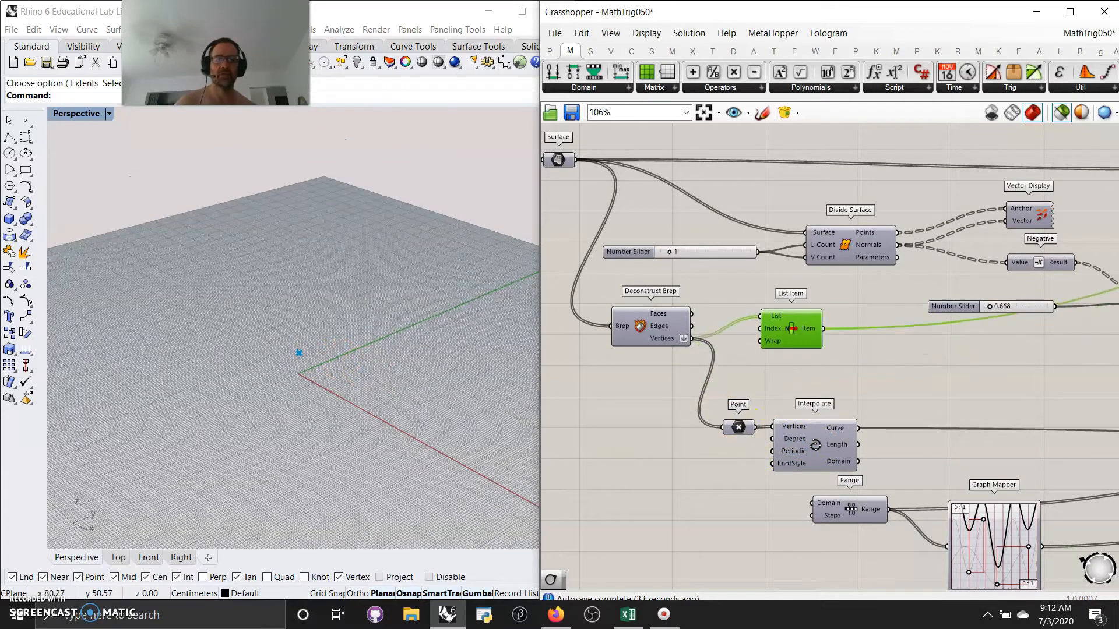
Preview the Point parameter holding the vertices, the Interpolate curve through them and the Pipe Variable component
{"action": "left_click", "coordinate": [736, 428]}
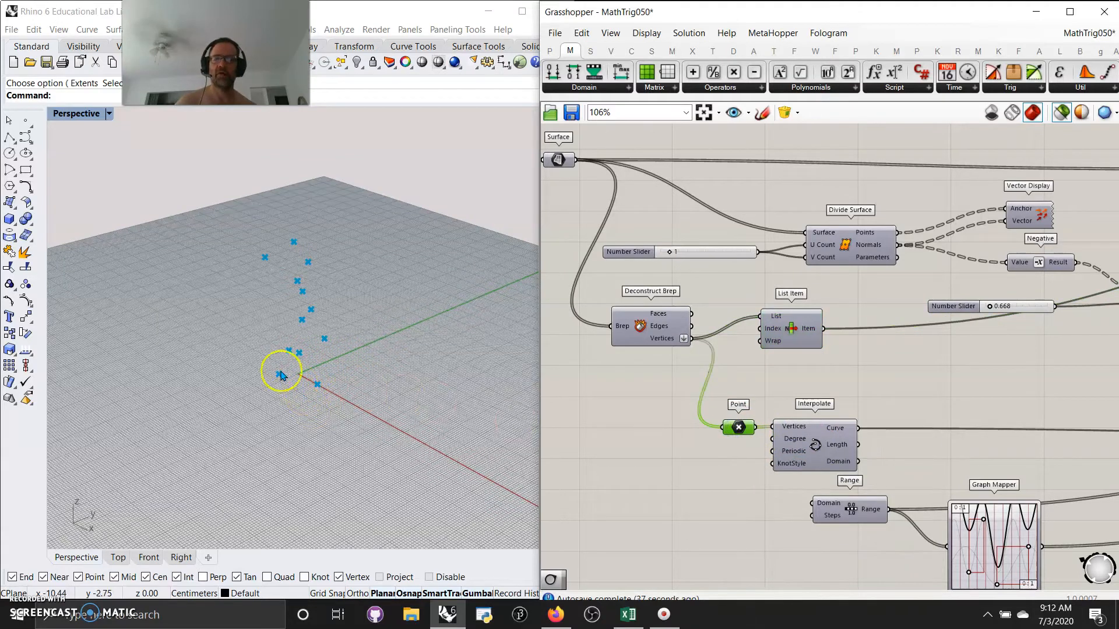
{"action": "left_click", "coordinate": [796, 453]}
{"action": "right_click_drag", "start_coordinate": [919, 462], "coordinate": [787, 339]}
{"action": "right_click_drag", "start_coordinate": [940, 374], "coordinate": [594, 436]}
{"action": "right_click_drag", "start_coordinate": [909, 419], "coordinate": [641, 390]}
{"action": "left_click", "coordinate": [853, 387]}
Move the Graph Mapper slightly further below its Range component and preview the Pipe Variable it feeds
{"action": "right_click_drag", "start_coordinate": [658, 437], "coordinate": [945, 421]}
{"action": "right_click_drag", "start_coordinate": [745, 478], "coordinate": [949, 457]}
{"action": "left_click_drag", "start_coordinate": [757, 450], "coordinate": [761, 481]}
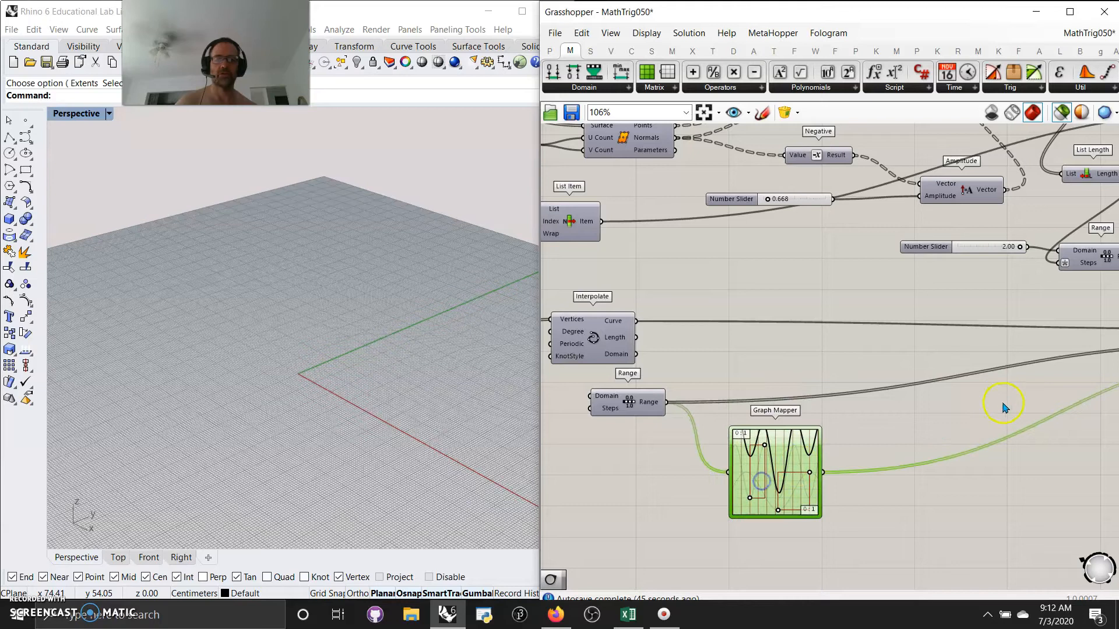
{"action": "right_click_drag", "start_coordinate": [1004, 406], "coordinate": [650, 398]}
{"action": "left_click", "coordinate": [987, 344]}
Preview the Divide Surface points and the Vector Display of the surface normals
{"action": "right_click_drag", "start_coordinate": [645, 349], "coordinate": [860, 392]}
{"action": "right_click_drag", "start_coordinate": [641, 363], "coordinate": [776, 402]}
{"action": "right_click_drag", "start_coordinate": [708, 385], "coordinate": [750, 494]}
{"action": "left_click", "coordinate": [668, 334]}
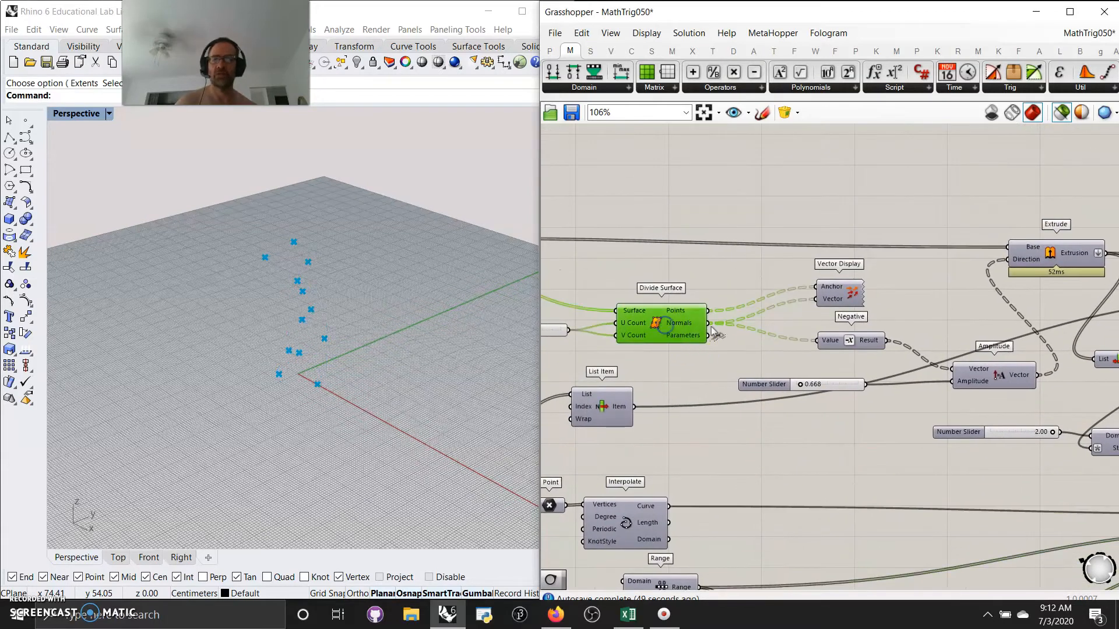
{"action": "left_click", "coordinate": [826, 297]}
{"action": "scroll", "coordinate": [324, 361], "scroll_direction": "up", "scroll_amount": 3}
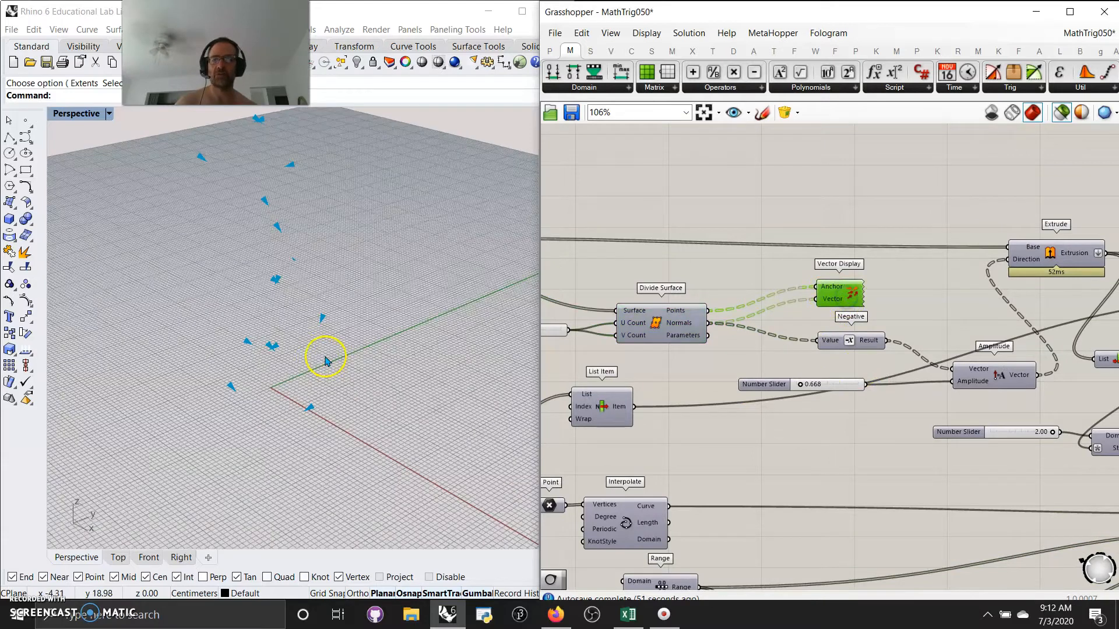
{"action": "right_click_drag", "start_coordinate": [960, 412], "coordinate": [719, 403]}
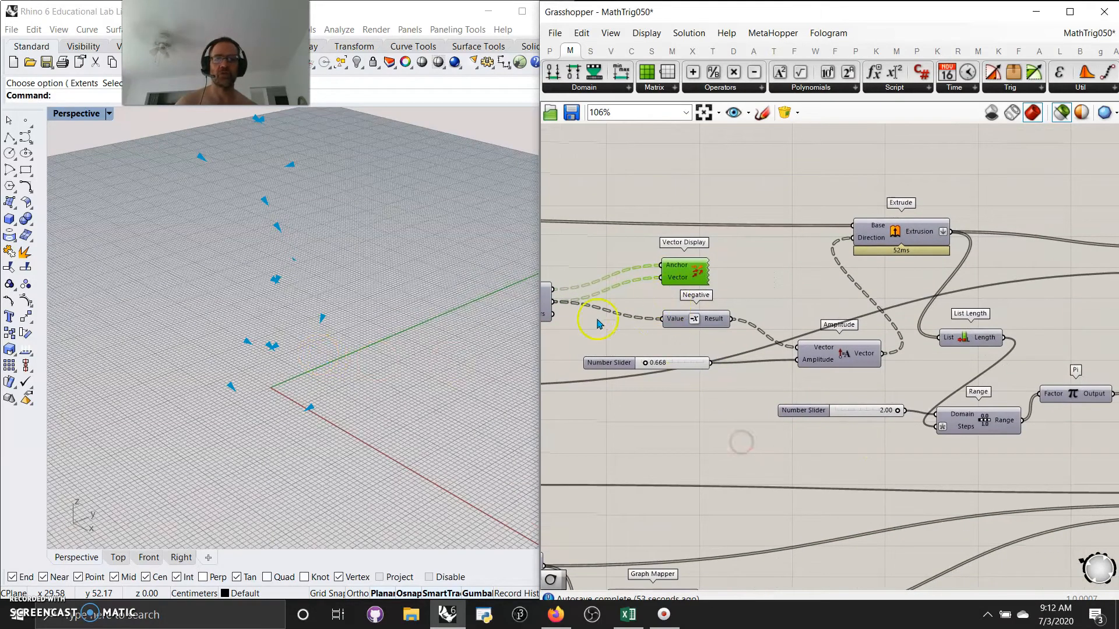
Preview the Extrude component's thickened surfaces up close and check its Extrusion output values
{"action": "left_click", "coordinate": [900, 232]}
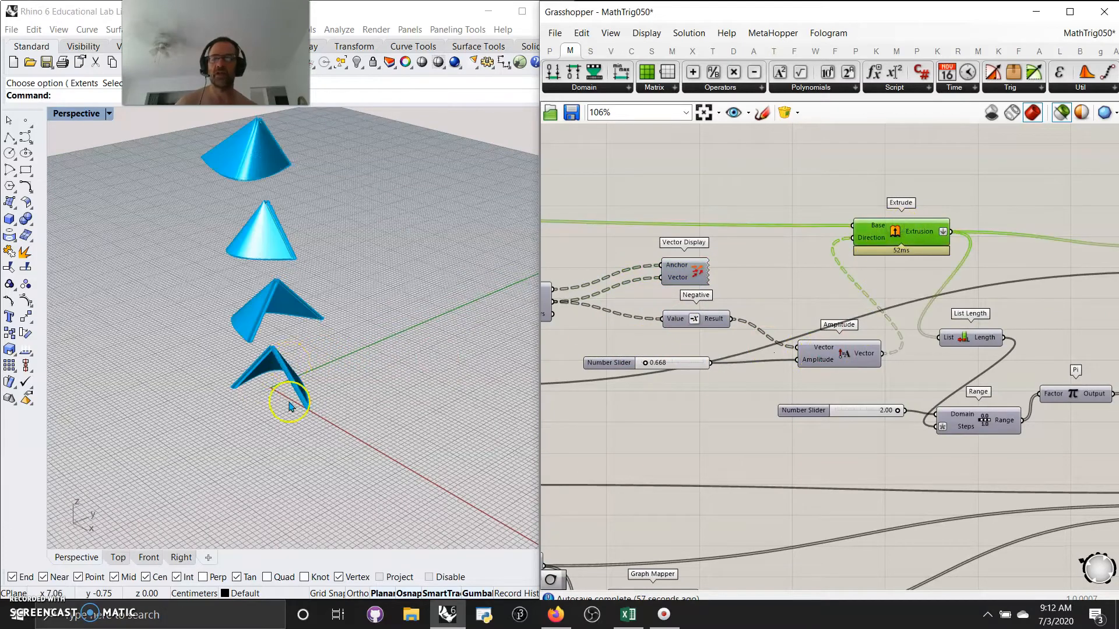
{"action": "scroll", "coordinate": [285, 405], "scroll_direction": "up", "scroll_amount": 5}
{"action": "right_click_drag", "start_coordinate": [283, 408], "coordinate": [316, 389]}
{"action": "right_click_drag", "start_coordinate": [987, 502], "coordinate": [754, 513]}
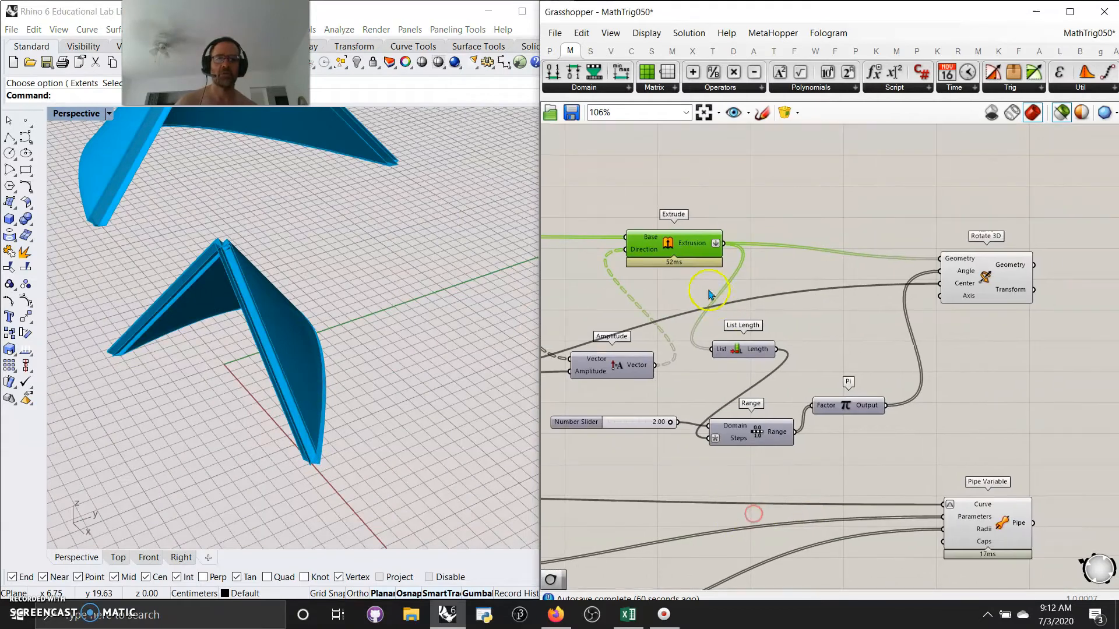
{"action": "mouse_move", "coordinate": [690, 251]}
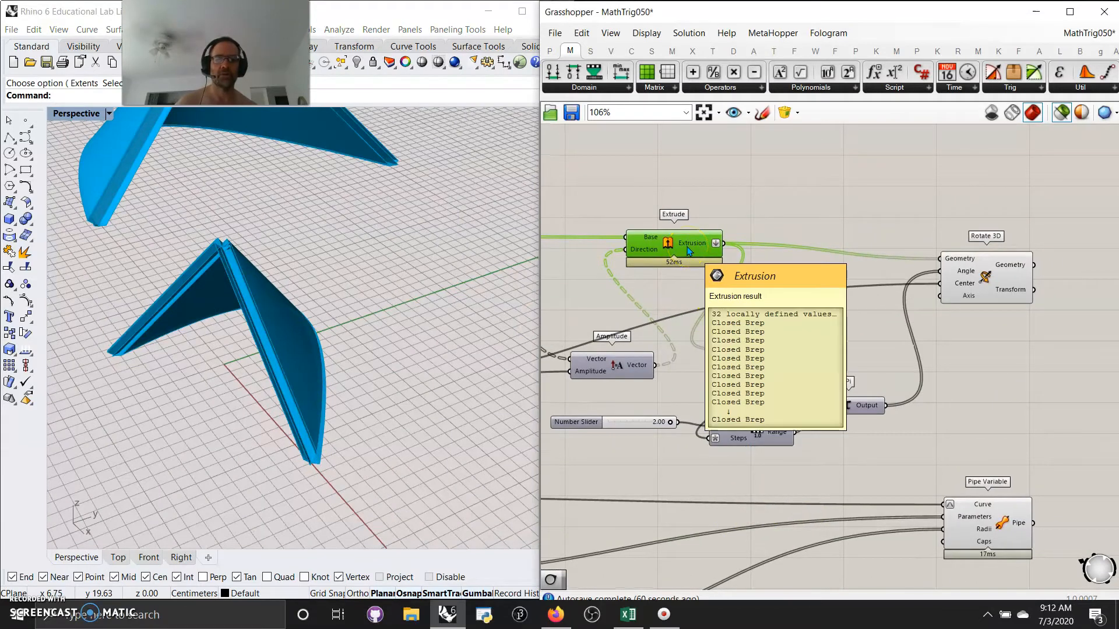
{"action": "right_click_drag", "start_coordinate": [454, 305], "coordinate": [380, 308]}
{"action": "right_click_drag", "start_coordinate": [854, 479], "coordinate": [846, 463]}
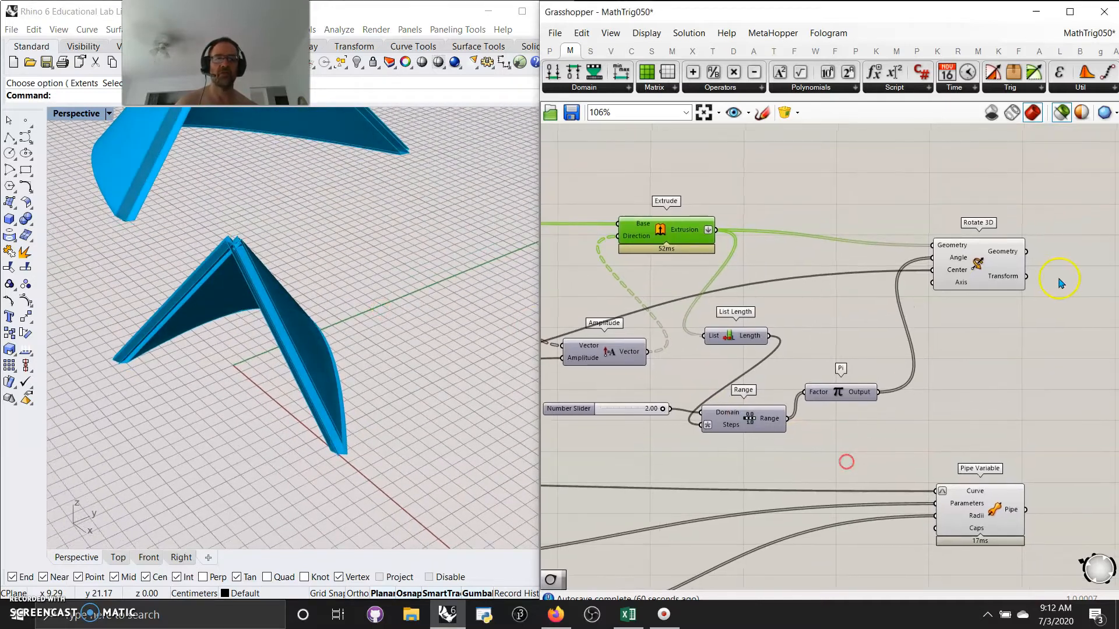
Preview the final Rotate 3D component's rotated extrusions and check its Geometry output values
{"action": "left_click", "coordinate": [978, 273]}
{"action": "mouse_move", "coordinate": [420, 417]}
{"action": "right_mouse_down"}
{"action": "mouse_move", "coordinate": [392, 414]}
{"action": "mouse_move", "coordinate": [417, 400]}
{"action": "mouse_move", "coordinate": [402, 388]}
{"action": "right_mouse_up"}
{"action": "mouse_move", "coordinate": [1002, 257]}
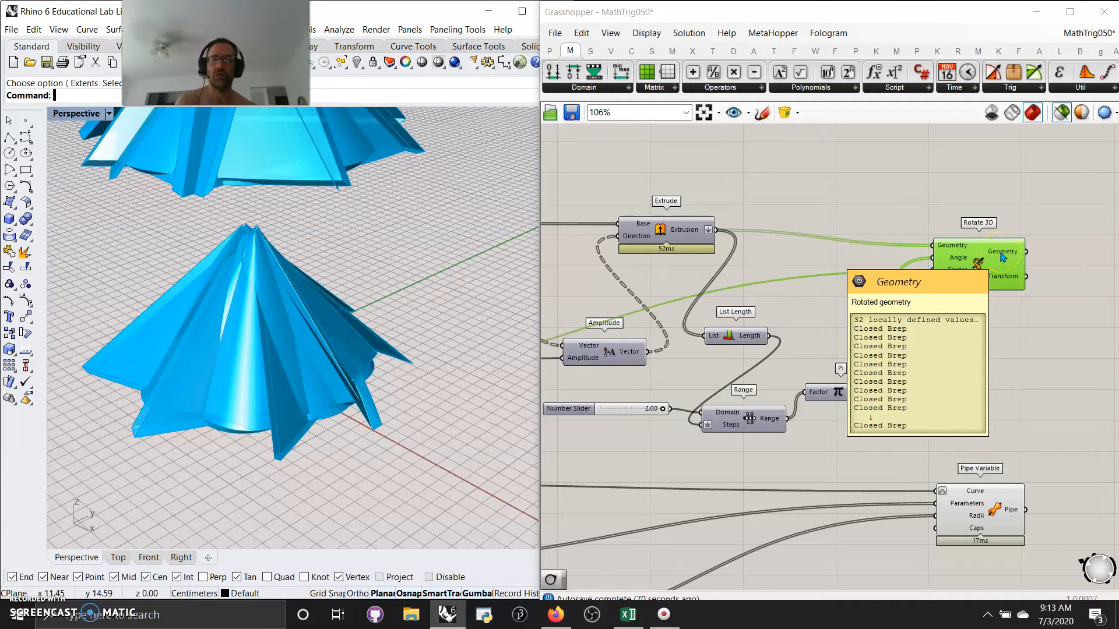
{"action": "mouse_move", "coordinate": [408, 413]}
{"action": "right_mouse_down"}
{"action": "mouse_move", "coordinate": [400, 404]}
{"action": "mouse_move", "coordinate": [408, 413]}
{"action": "right_mouse_up"}
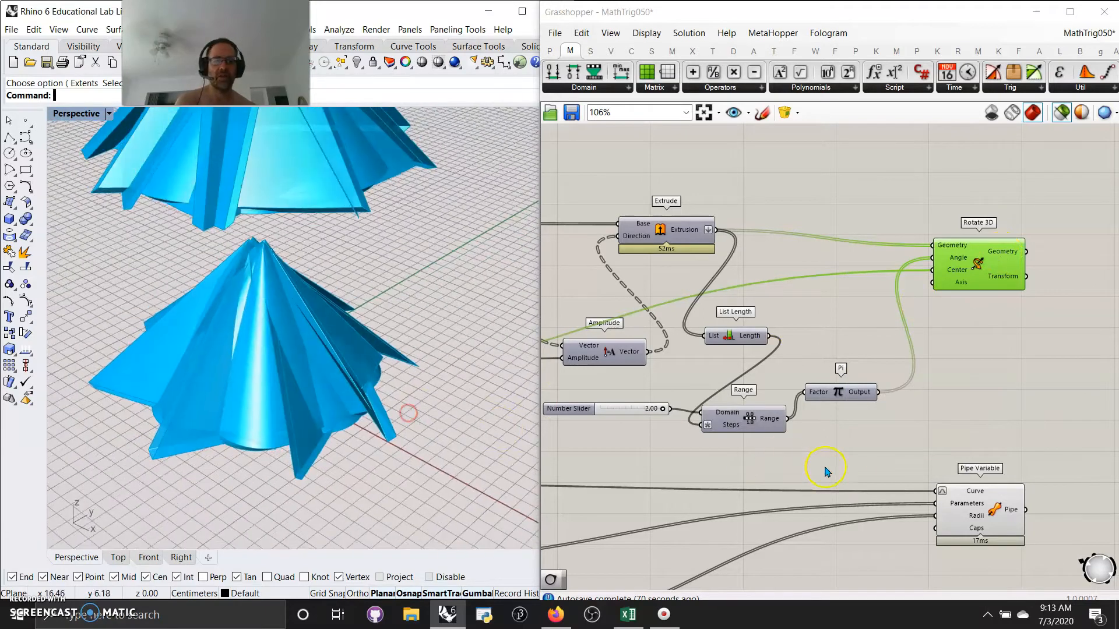
Preview the Pipe Variable, select it together with the final Rotate 3D and inspect the complete form from several angles
{"action": "left_click", "coordinate": [982, 510]}
{"action": "left_click_drag", "start_coordinate": [1025, 585], "coordinate": [949, 245]}
{"action": "right_click_drag", "start_coordinate": [499, 313], "coordinate": [479, 327]}
{"action": "scroll", "coordinate": [343, 446], "scroll_direction": "down", "scroll_amount": 5}
{"action": "right_click_drag", "start_coordinate": [349, 370], "coordinate": [402, 357]}
{"action": "scroll", "coordinate": [320, 337], "scroll_direction": "up", "scroll_amount": 5}
{"action": "right_click_drag", "start_coordinate": [335, 307], "coordinate": [342, 319]}
{"action": "right_click_drag", "start_coordinate": [334, 272], "coordinate": [357, 377], "text": "shift"}
{"action": "scroll", "coordinate": [336, 365], "scroll_direction": "up", "scroll_amount": 4}
Lock the solver, set the Ellipse's Radius 1 slider to 25 and unlock the solver to recompute the form
{"action": "right_click_drag", "start_coordinate": [644, 466], "coordinate": [939, 462]}
{"action": "right_click_drag", "start_coordinate": [623, 447], "coordinate": [960, 420]}
{"action": "right_click_drag", "start_coordinate": [753, 415], "coordinate": [1108, 427]}
{"action": "right_click_drag", "start_coordinate": [716, 422], "coordinate": [1095, 495]}
{"action": "right_click_drag", "start_coordinate": [648, 387], "coordinate": [1056, 476]}
{"action": "right_click_drag", "start_coordinate": [768, 453], "coordinate": [1020, 501]}
{"action": "right_click_drag", "start_coordinate": [615, 383], "coordinate": [895, 510]}
{"action": "right_click_drag", "start_coordinate": [949, 468], "coordinate": [617, 209]}
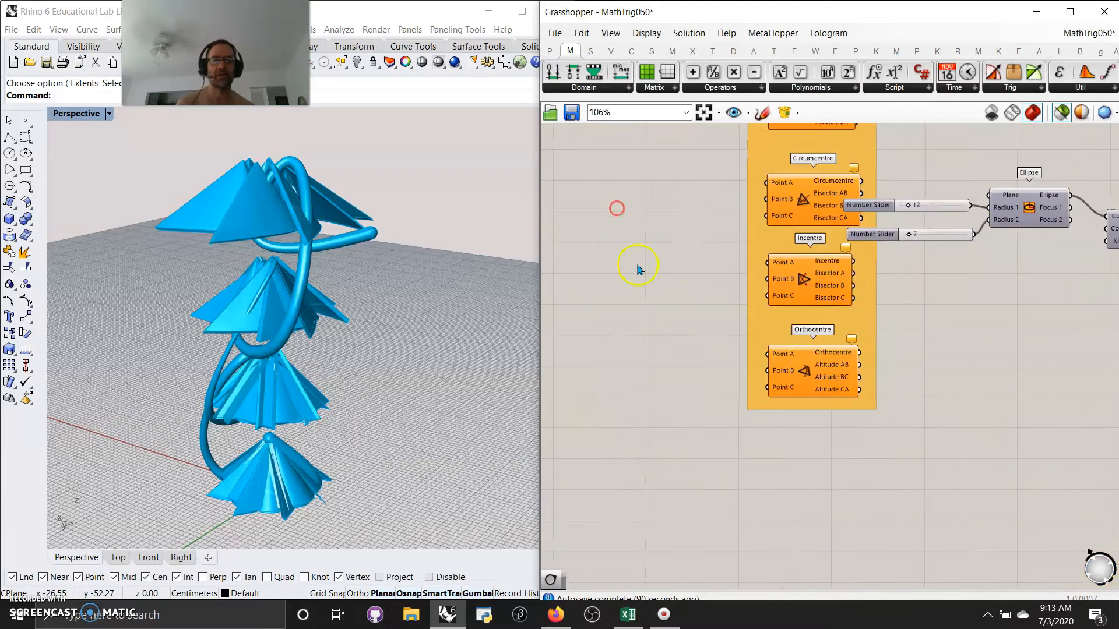
{"action": "scroll", "coordinate": [638, 269], "scroll_direction": "down", "scroll_amount": 4}
{"action": "scroll", "coordinate": [826, 362], "scroll_direction": "up", "scroll_amount": 7}
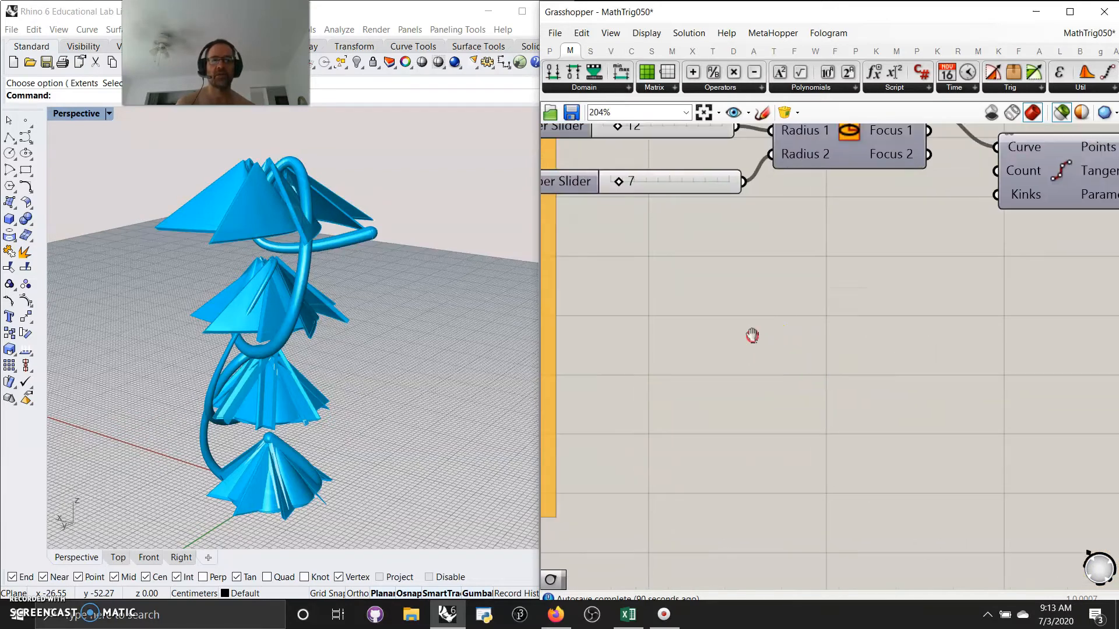
{"action": "right_click_drag", "start_coordinate": [753, 336], "coordinate": [911, 502]}
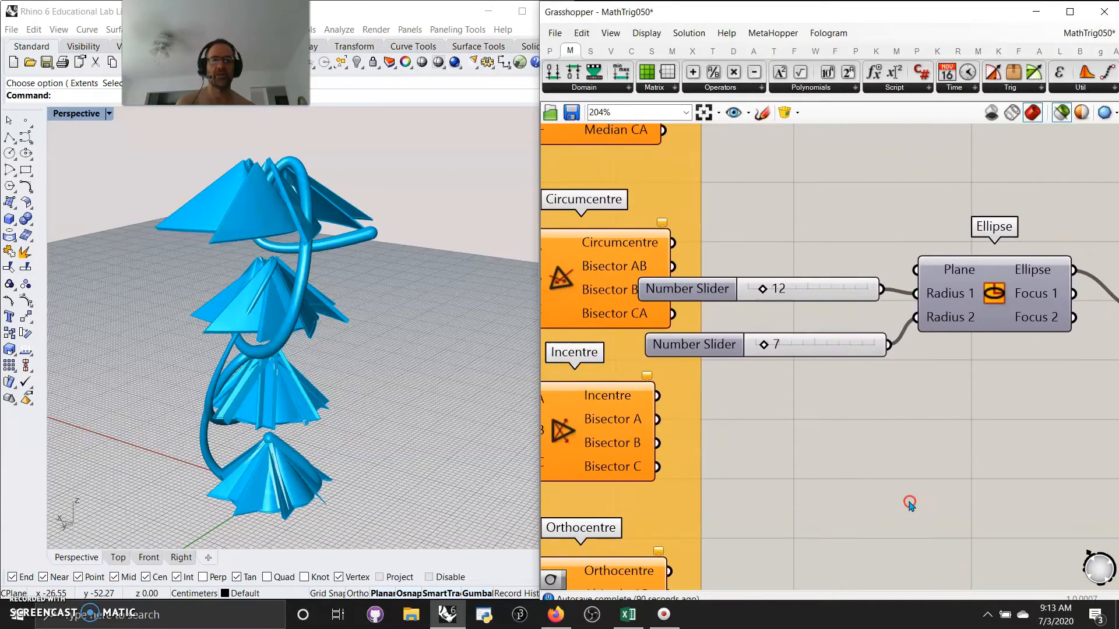
{"action": "middle_click", "coordinate": [811, 321]}
{"action": "left_click", "coordinate": [821, 358]}
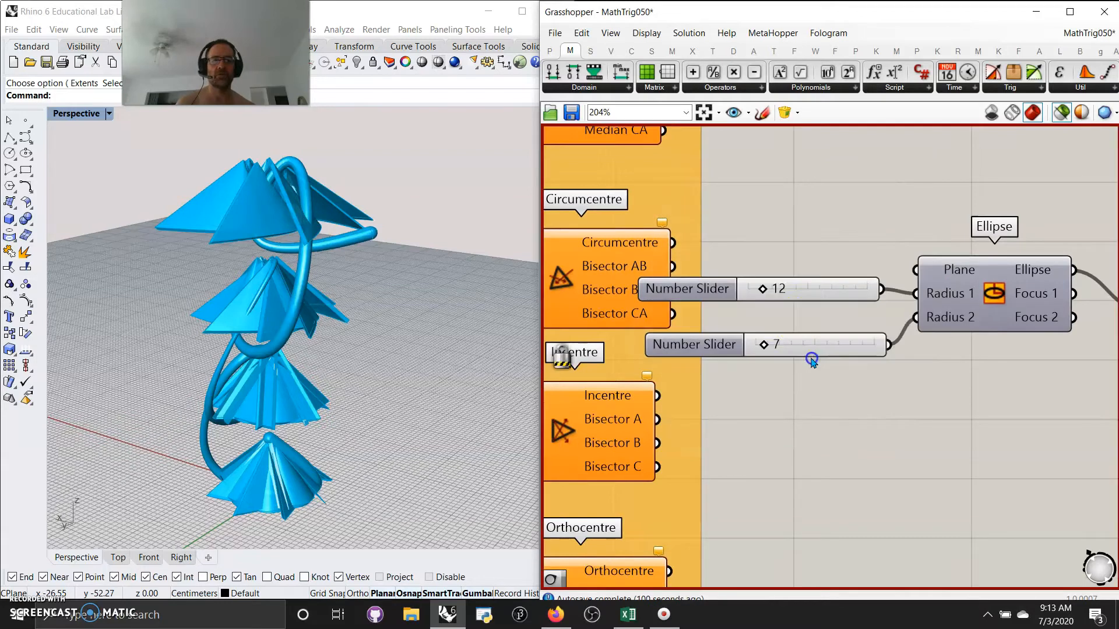
{"action": "mouse_move", "coordinate": [771, 296]}
{"action": "left_mouse_down"}
{"action": "mouse_move", "coordinate": [805, 295]}
{"action": "mouse_move", "coordinate": [778, 294]}
{"action": "left_mouse_up"}
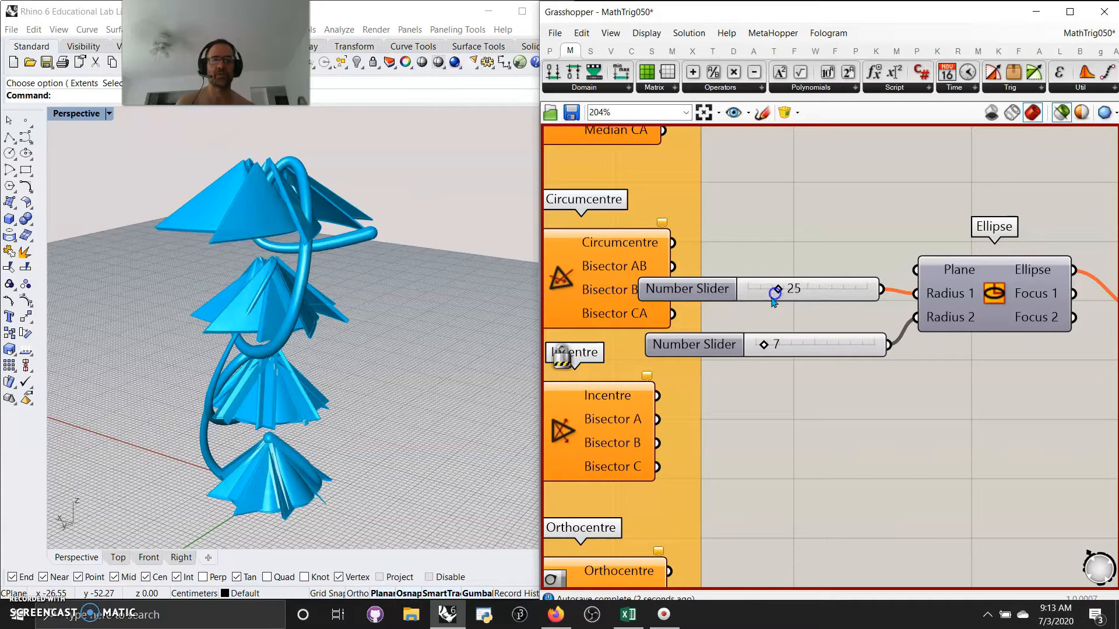
{"action": "middle_click", "coordinate": [806, 412]}
{"action": "left_click", "coordinate": [807, 412]}
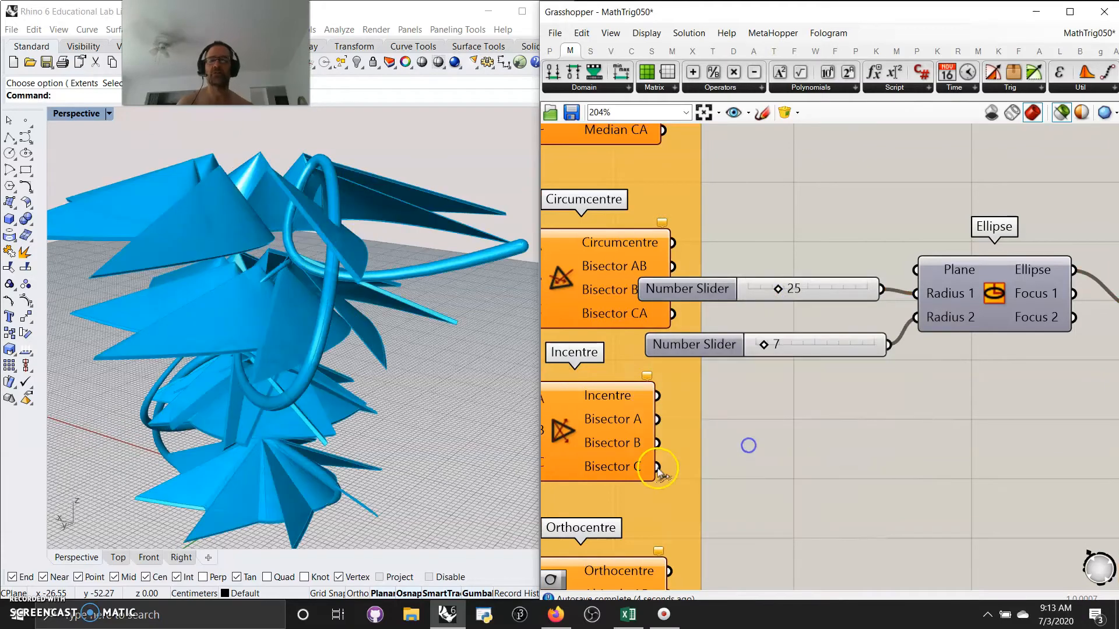
Inspect the recomputed form from a new angle and start the Turntable command to rotate the perspective view
{"action": "right_click_drag", "start_coordinate": [296, 424], "coordinate": [299, 268]}
{"action": "right_click_drag", "start_coordinate": [313, 357], "coordinate": [342, 320]}
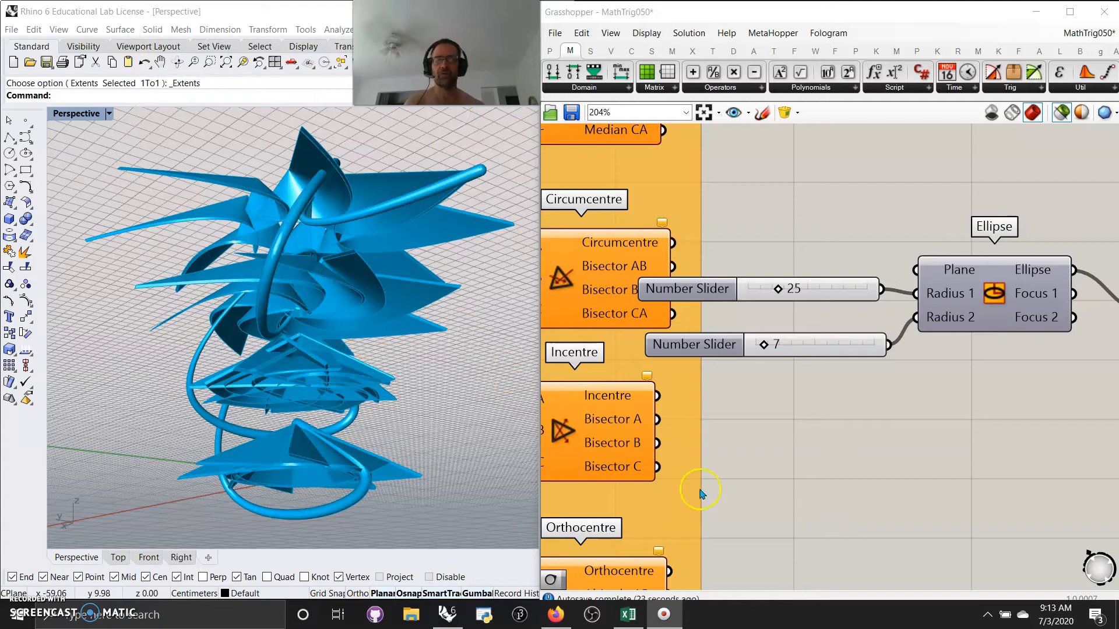
{"action": "scroll", "coordinate": [784, 482], "scroll_direction": "down", "scroll_amount": 3}
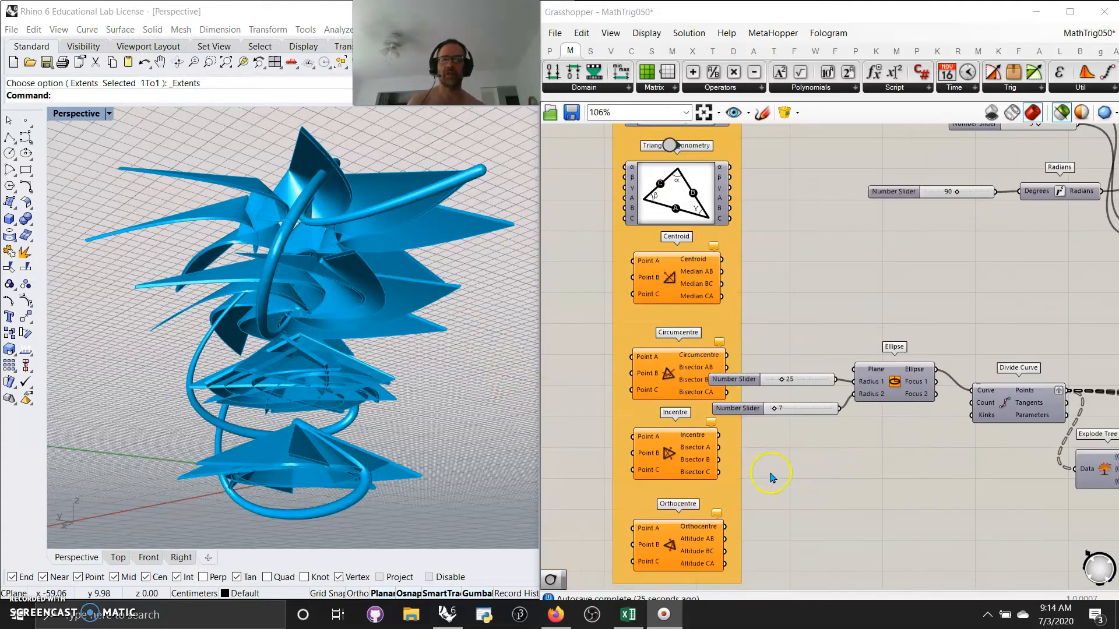
{"action": "left_click", "coordinate": [142, 103]}
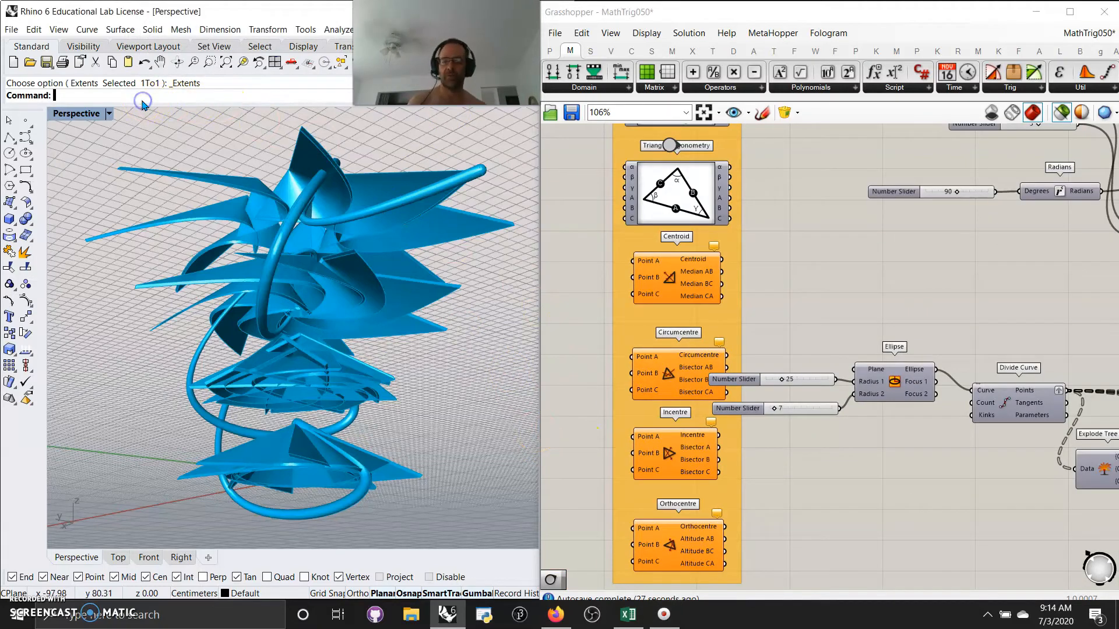
{"action": "type", "text": "Turntable"}
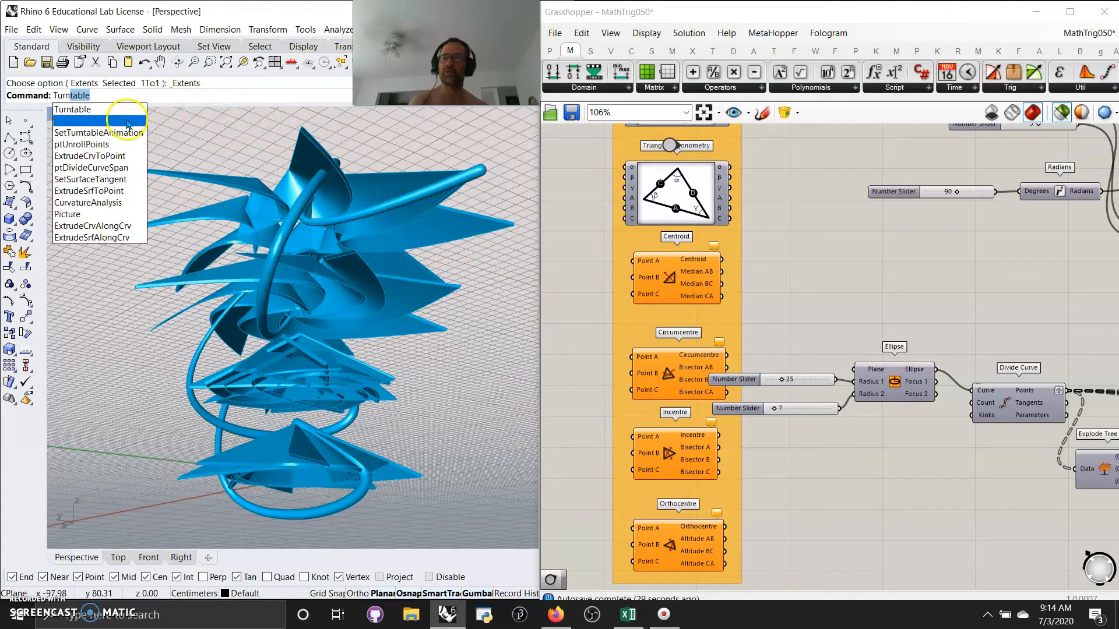
{"action": "left_click", "coordinate": [72, 95]}
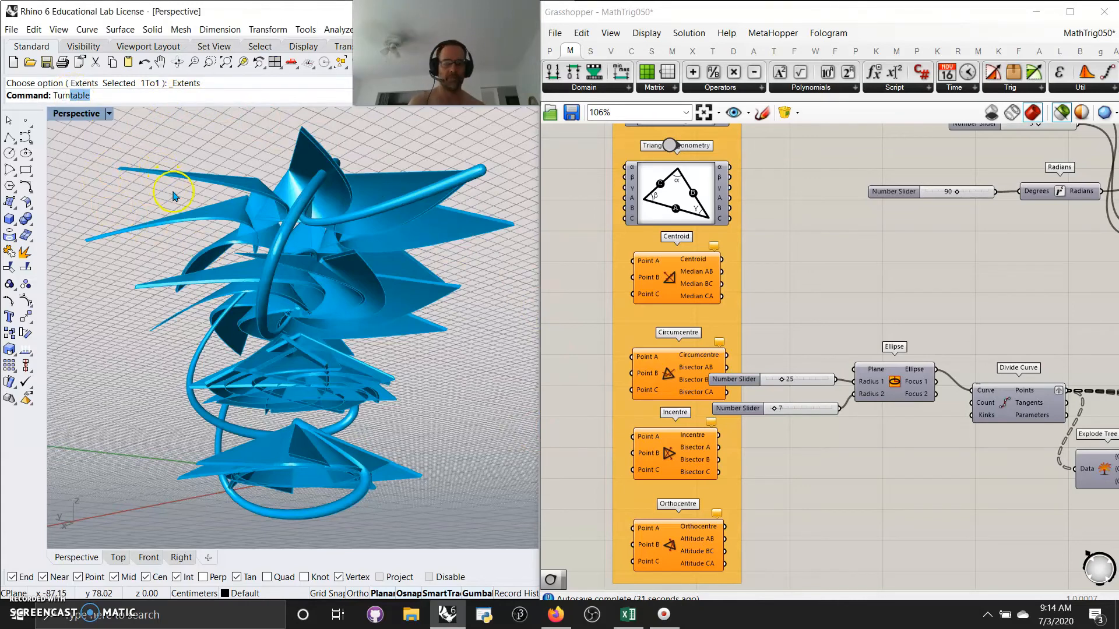
{"action": "type", "text": "n"}
{"action": "key", "text": "Return"}
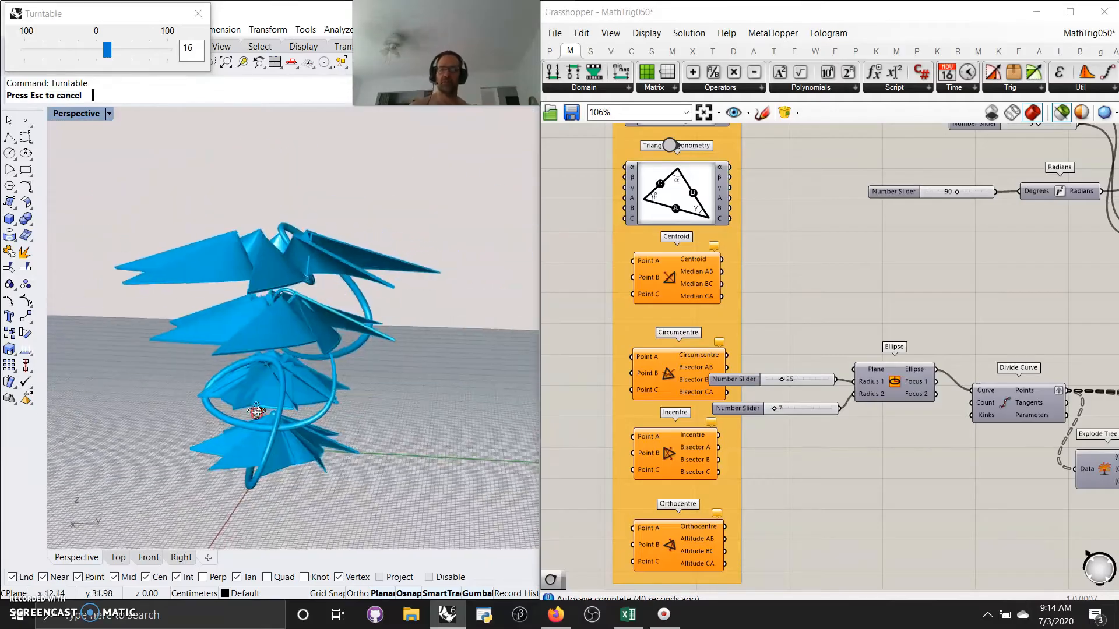
Move the two radius sliders up beside the Centroid component, clear of the orange group, and shift the Ellipse up towards them
{"action": "left_click_drag", "start_coordinate": [828, 443], "coordinate": [728, 343]}
{"action": "left_click_drag", "start_coordinate": [794, 383], "coordinate": [841, 270]}
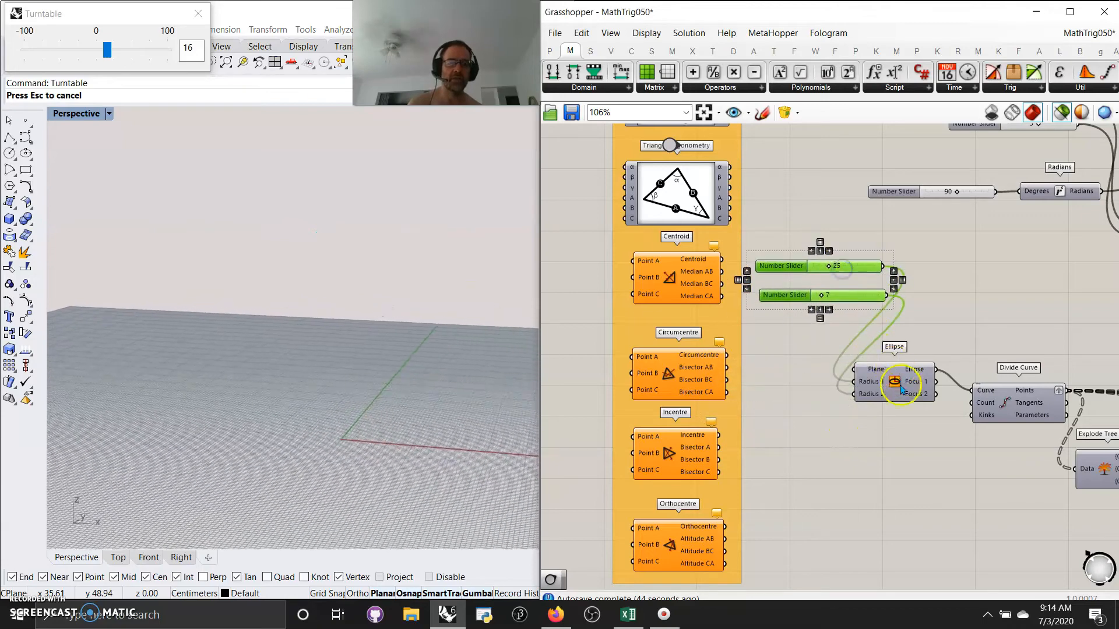
{"action": "left_click_drag", "start_coordinate": [899, 389], "coordinate": [945, 344]}
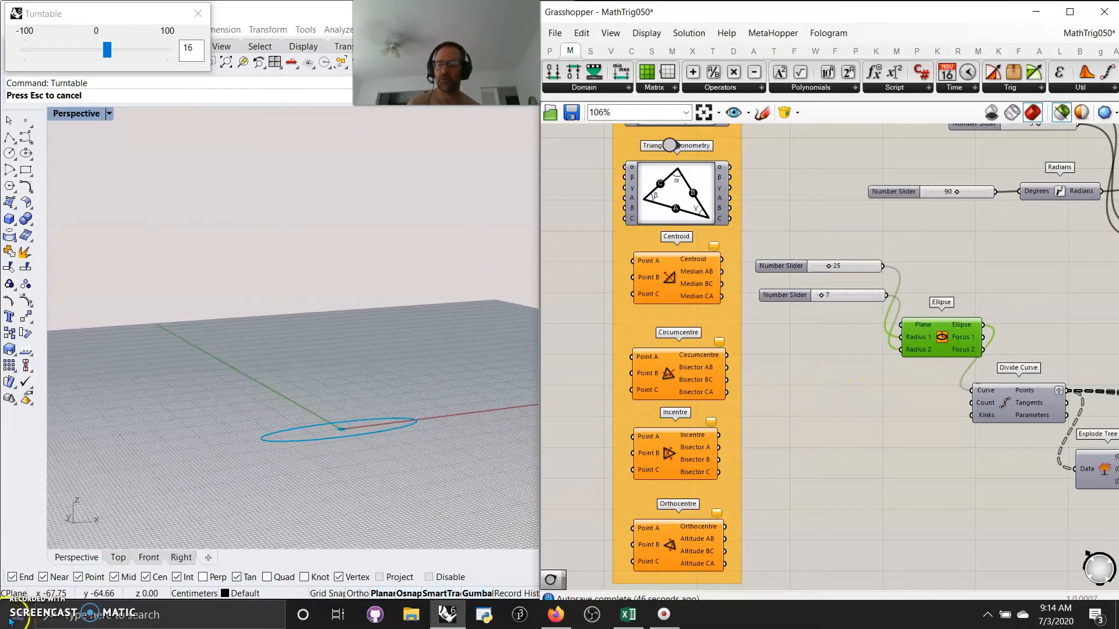